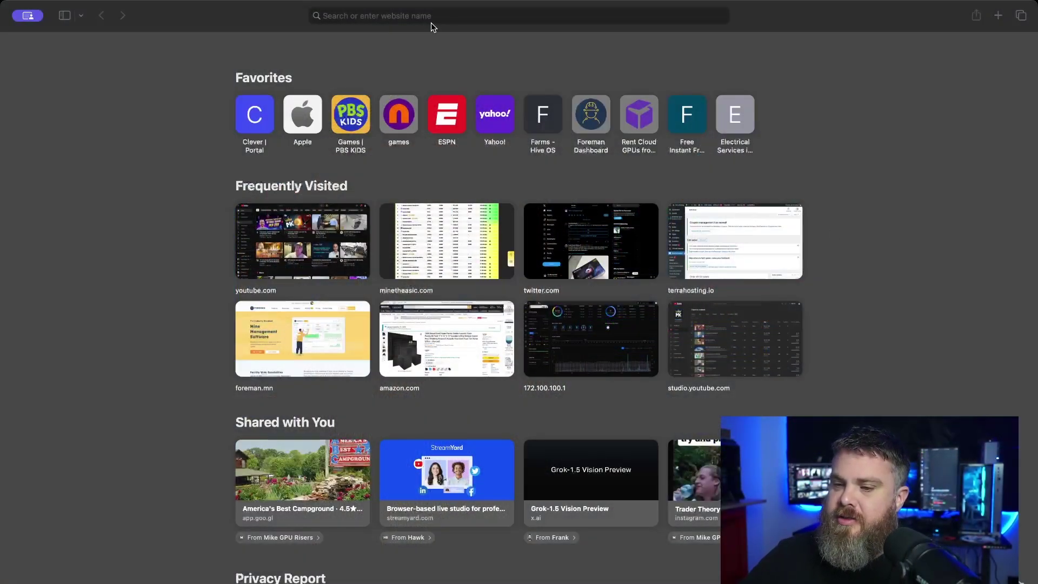
- Load the miningpoolstats.stream site from the address bar
click(431, 22)
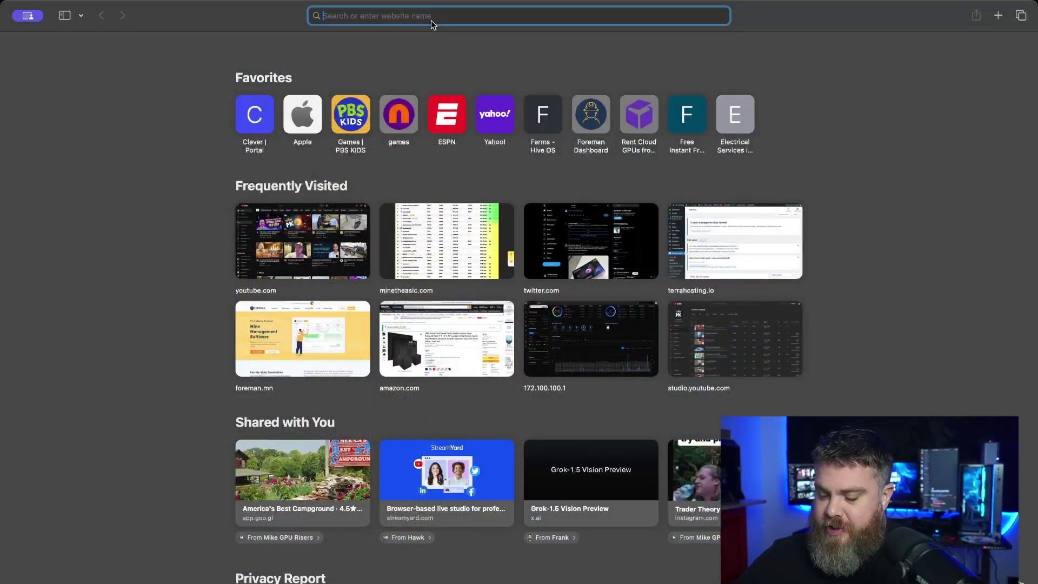
text(mining)
key(Return)
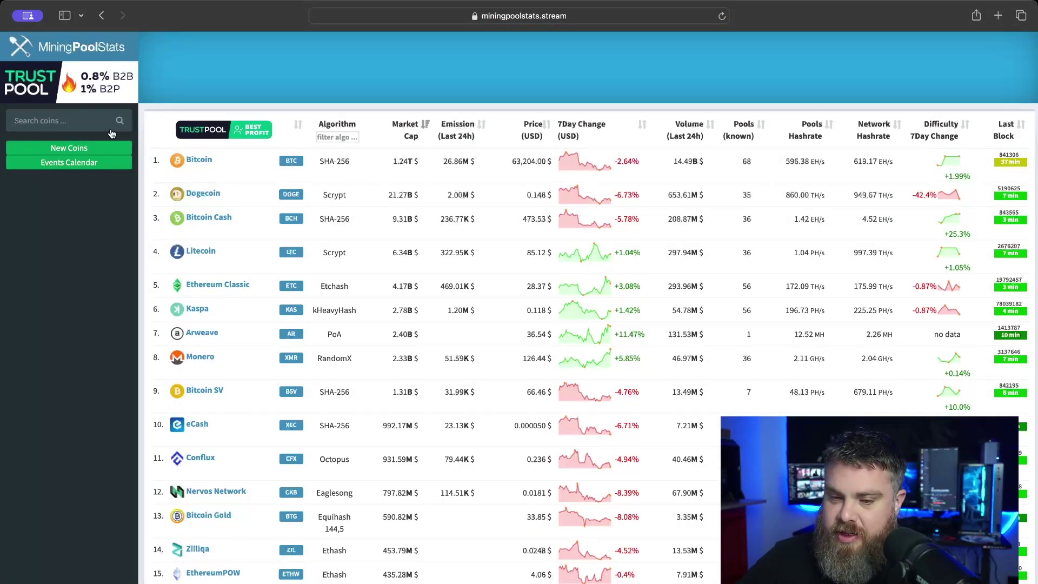
- List the New PoW Coins and browse the table down and back to its top
click(95, 125)
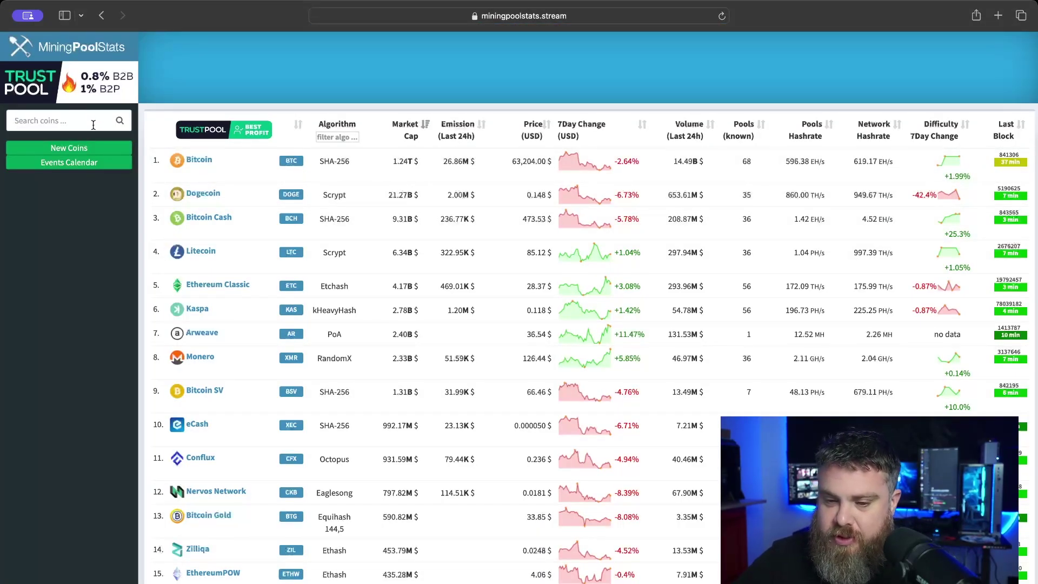
click(79, 147)
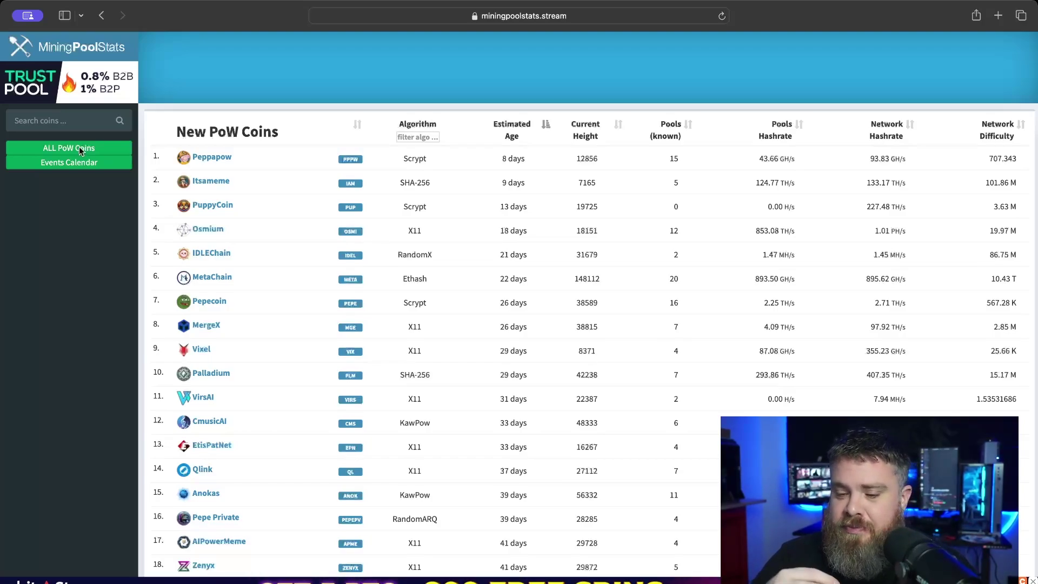
scroll(228, 264, down, 1)
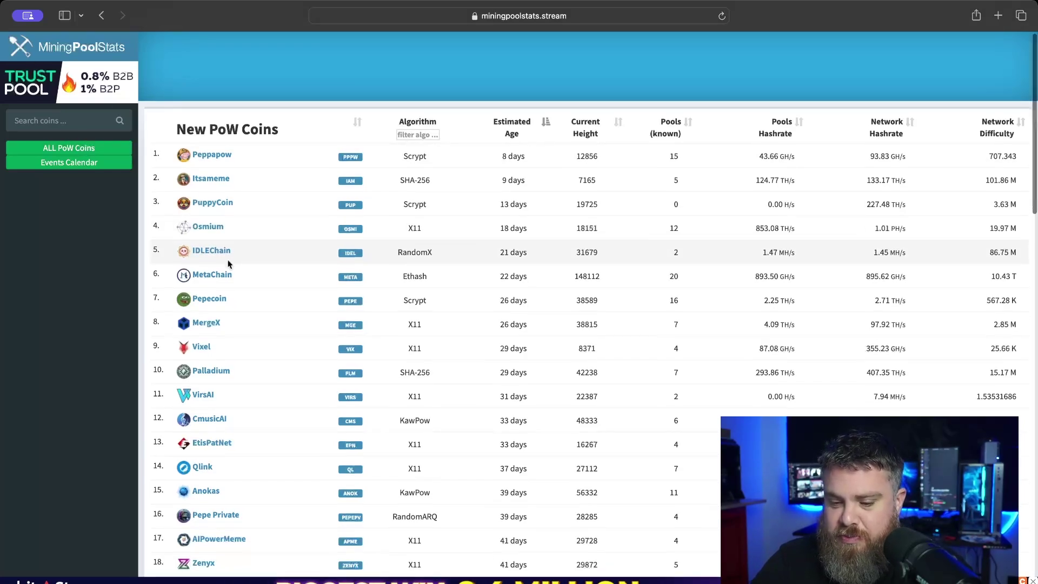
scroll(229, 263, down, 5)
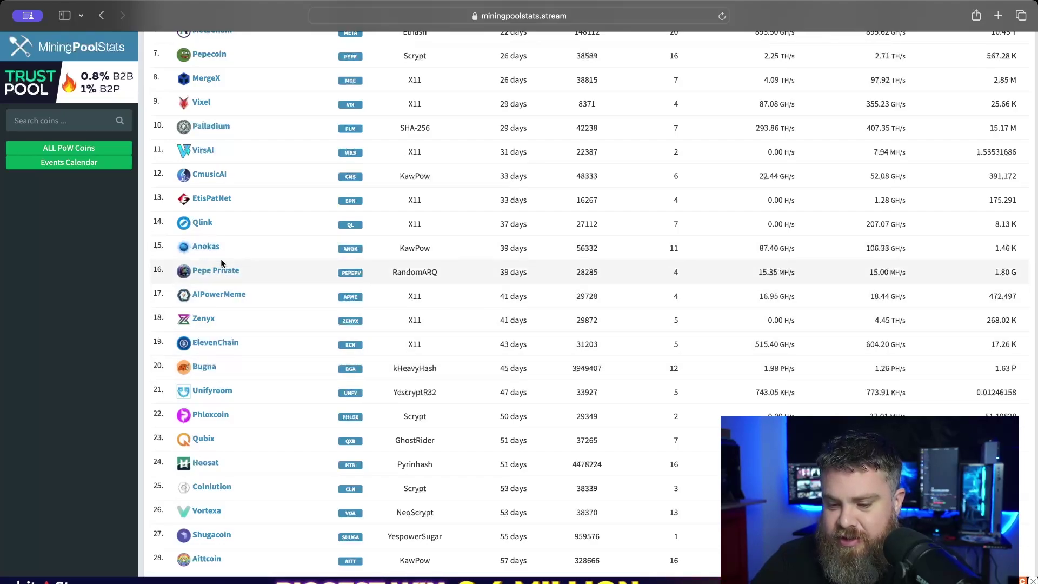
scroll(221, 260, down, 5)
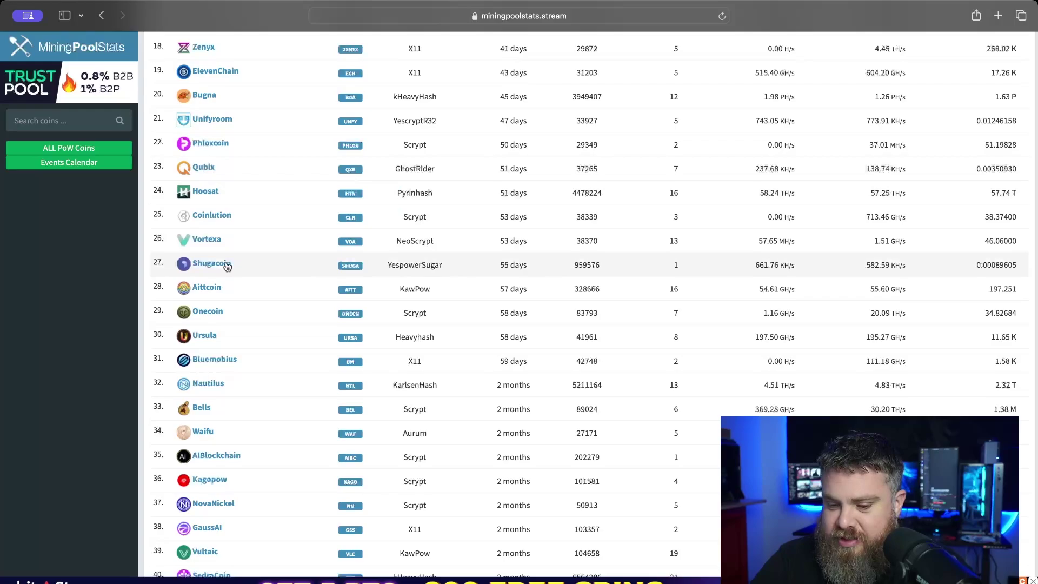
scroll(229, 386, down, 1)
scroll(228, 389, down, 5)
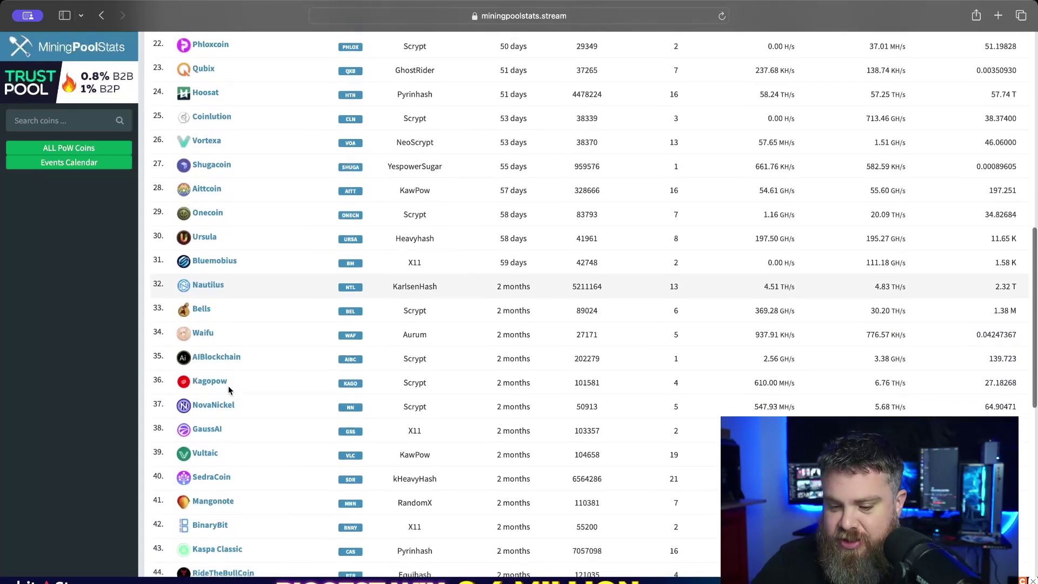
scroll(229, 389, down, 7)
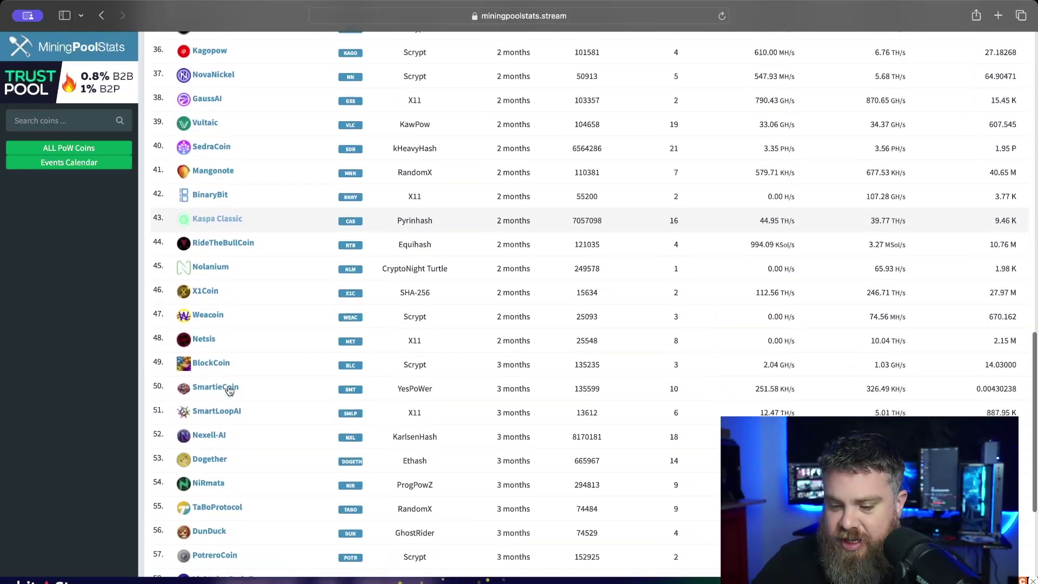
scroll(228, 390, up, 10)
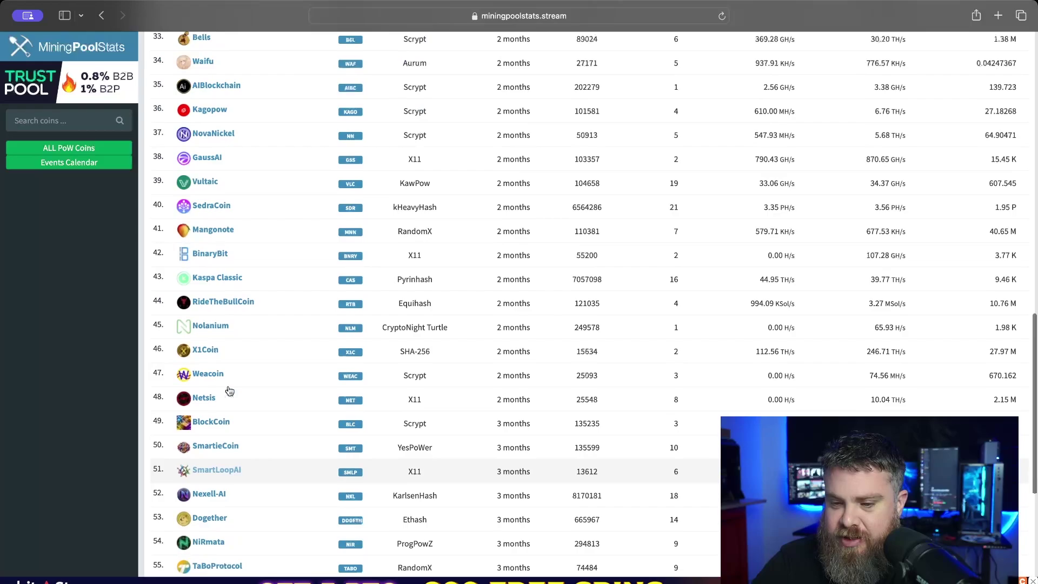
scroll(229, 390, up, 7)
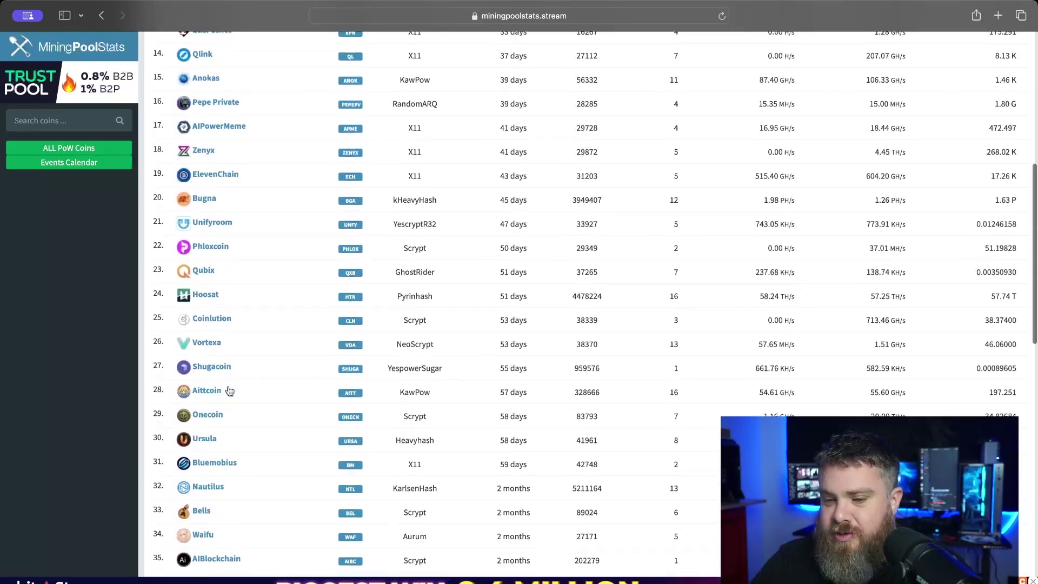
scroll(224, 378, up, 5)
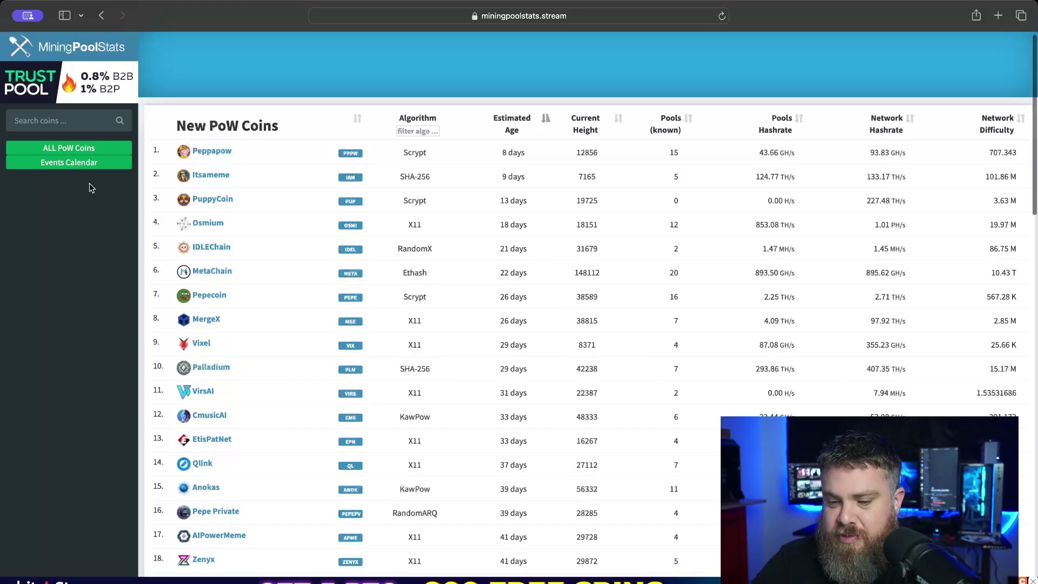
- Search 'ursu', open the Ursula (URSA) coin page, and scroll to its source panel
click(54, 123)
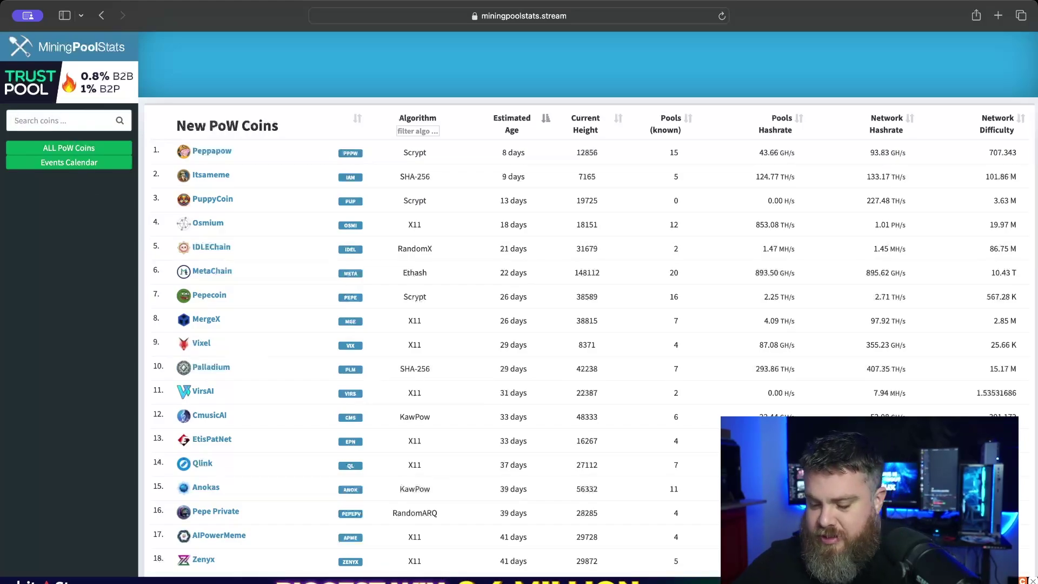
text(ursu)
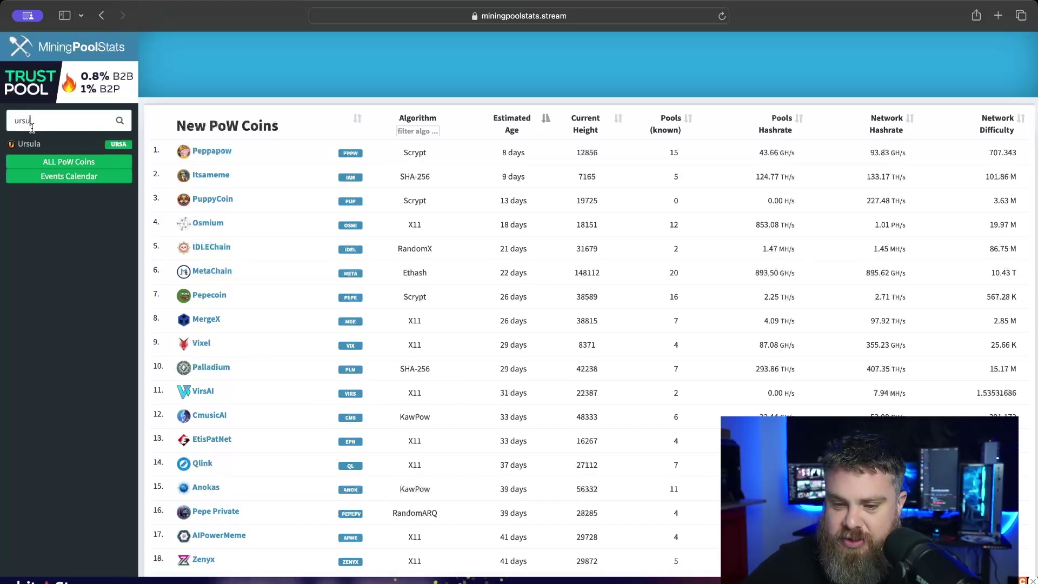
click(28, 145)
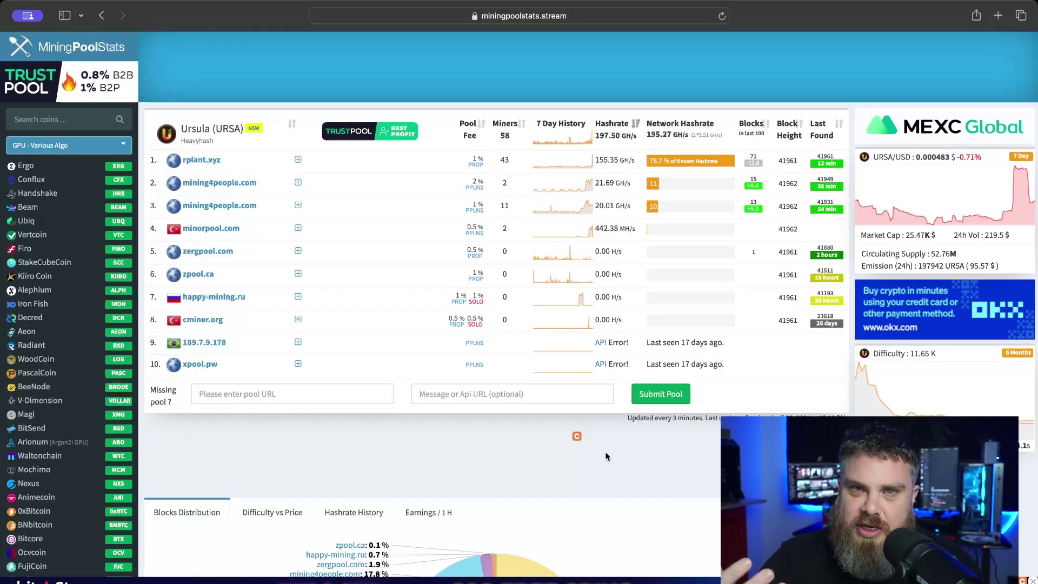
scroll(605, 452, down, 6)
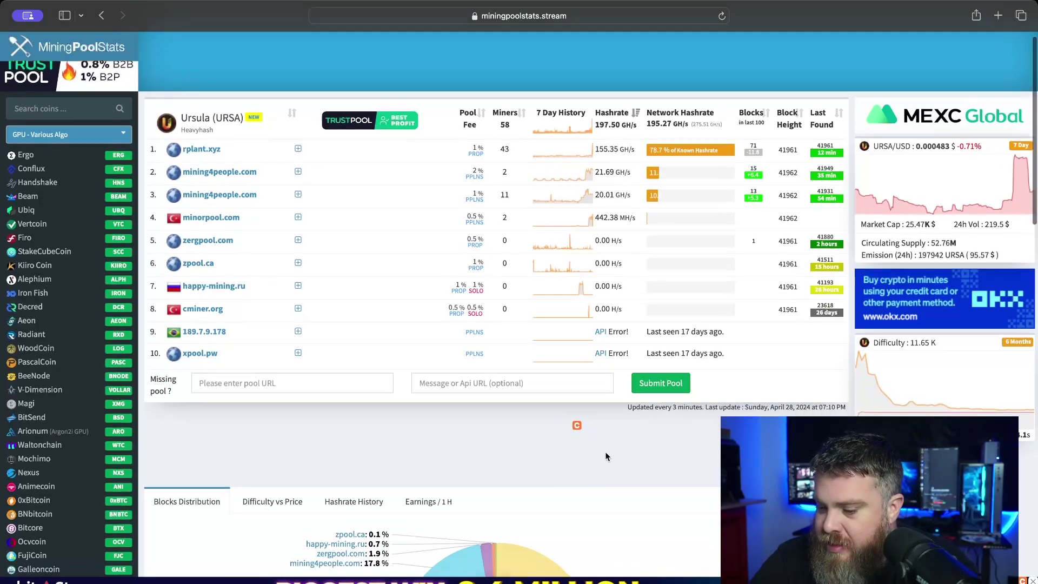
scroll(605, 453, down, 5)
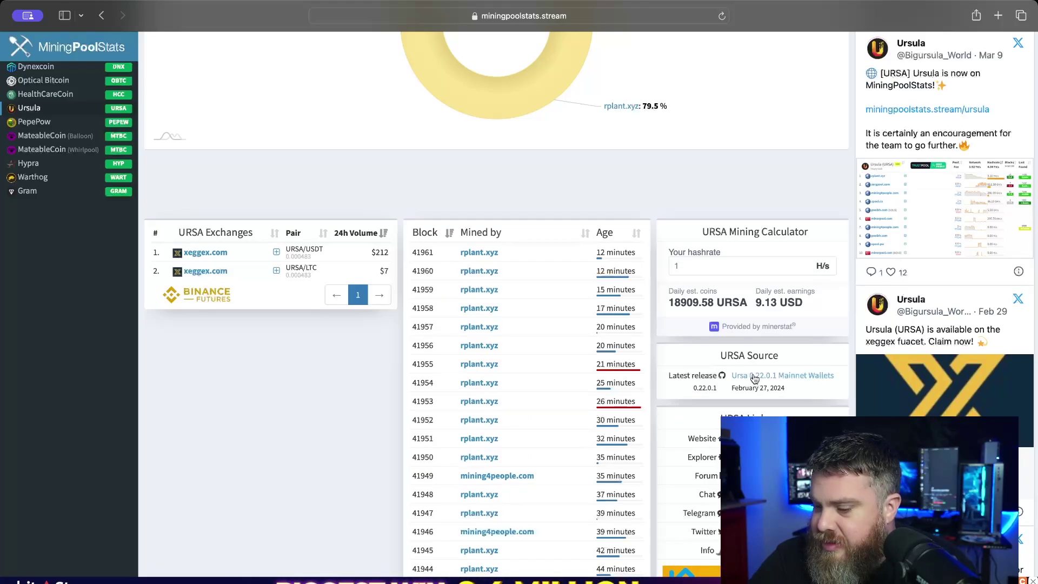
- Follow the URSA source link to GitHub and open the Ursa 0.22.0.1 Mainnet Wallets release
click(755, 377)
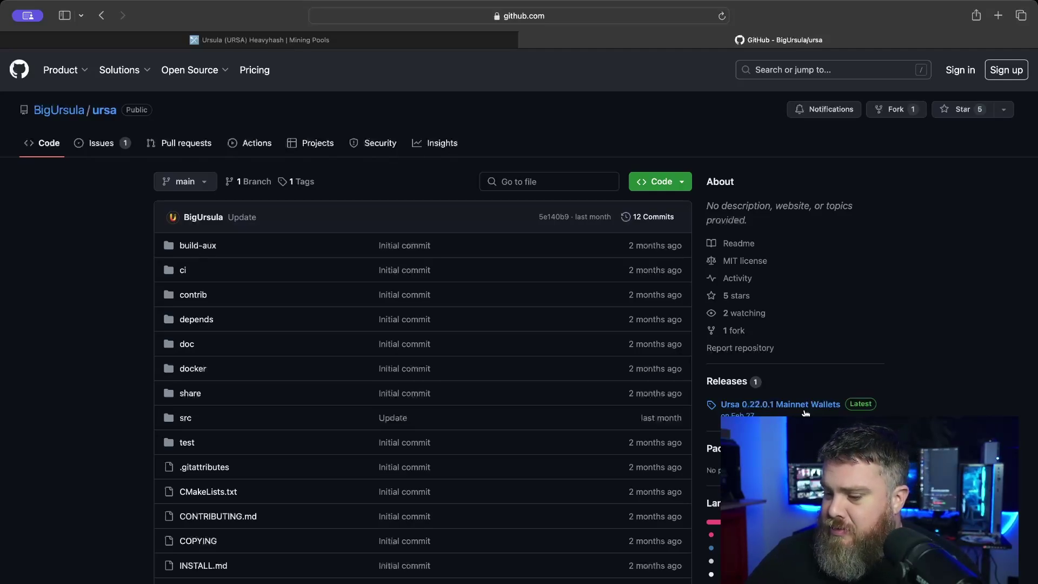
click(806, 410)
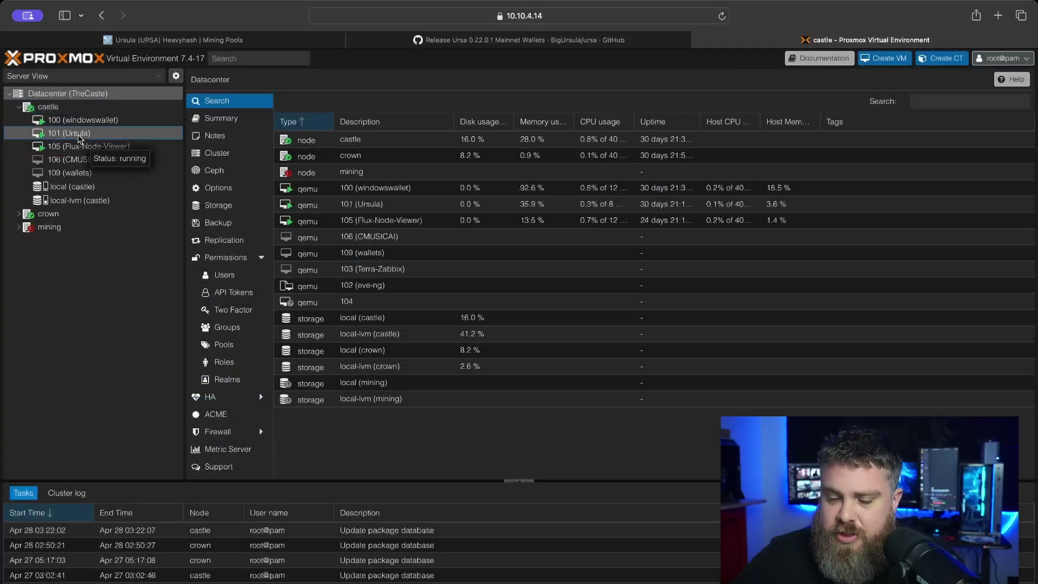
- Open the console of VM 101 (Ursula) and unlock its desktop with the password
click(68, 133)
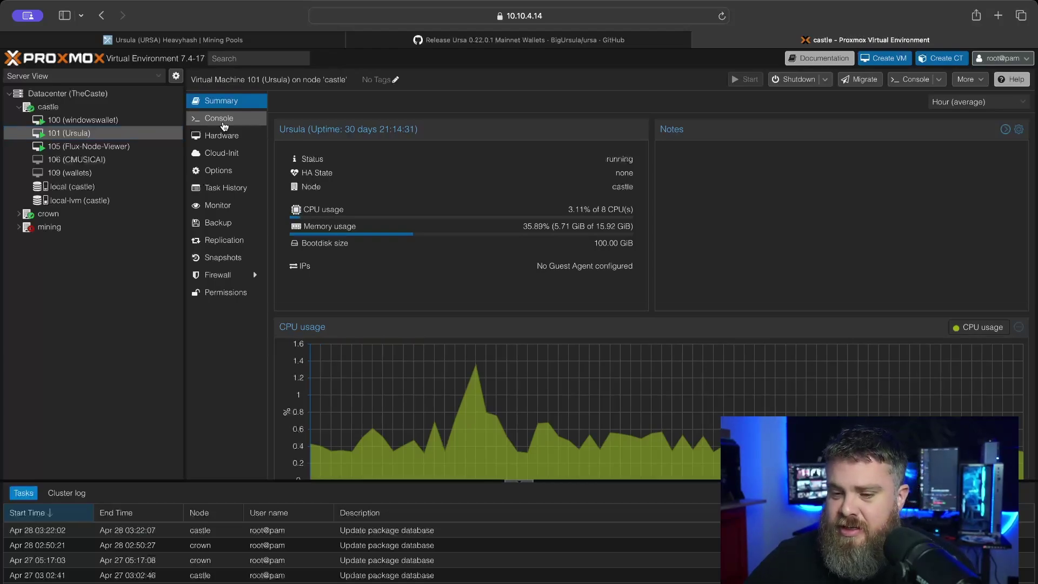
click(224, 123)
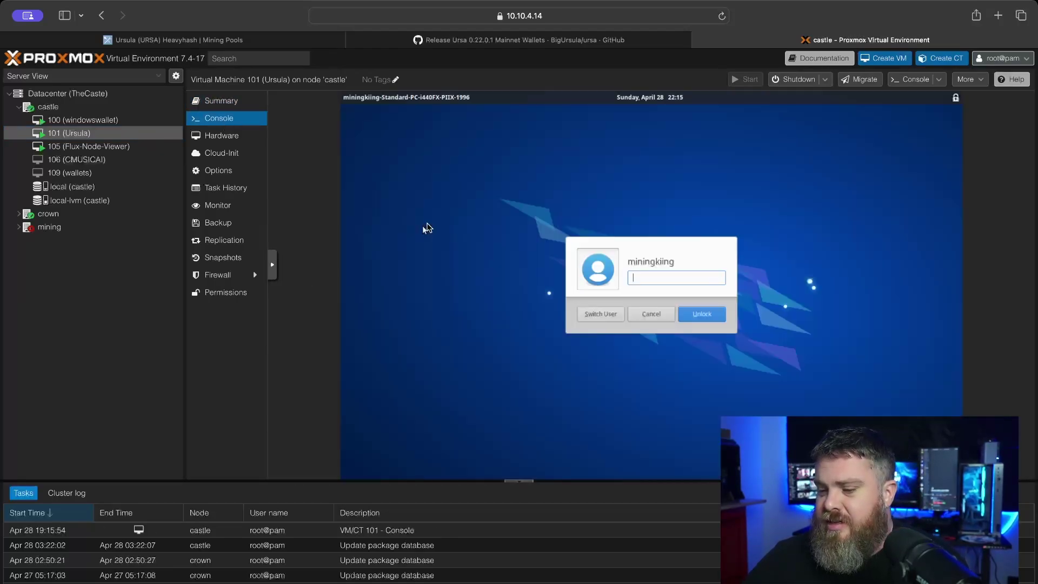
text(******)
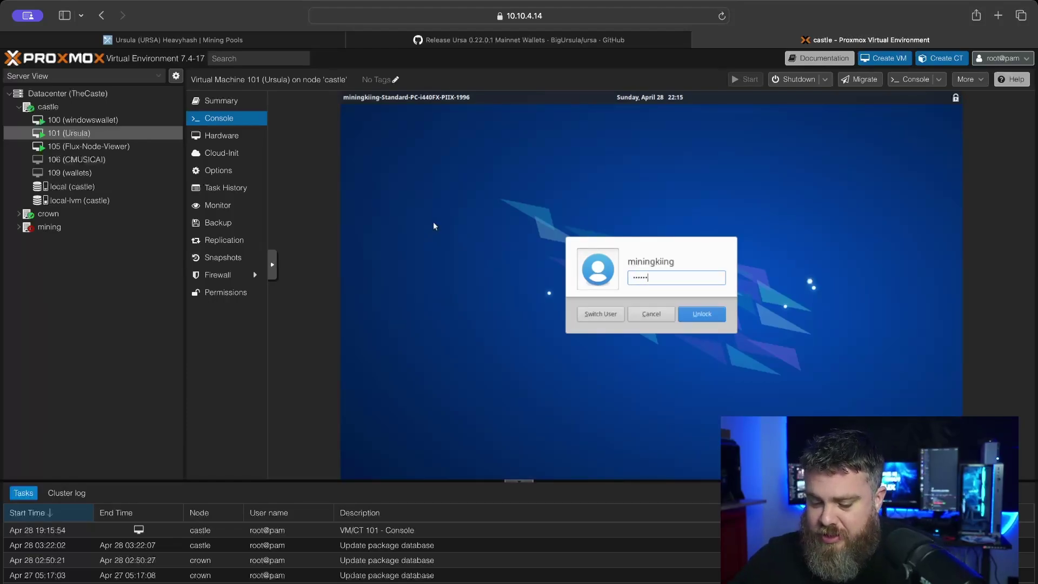
key(Return)
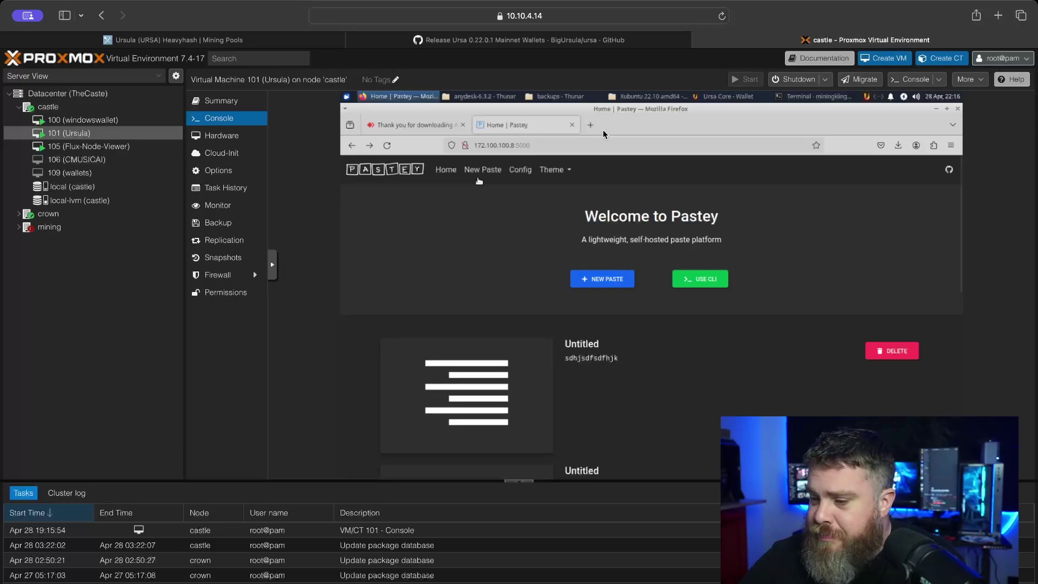
- Minimize Firefox and the file browser, close Terminal, and raise the wallet backups folder
click(936, 109)
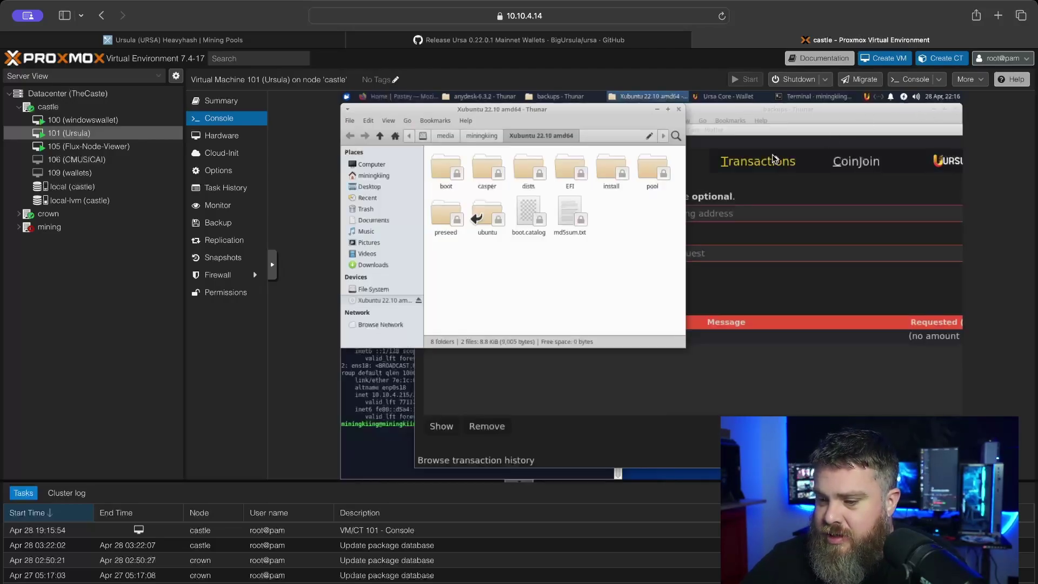
click(657, 109)
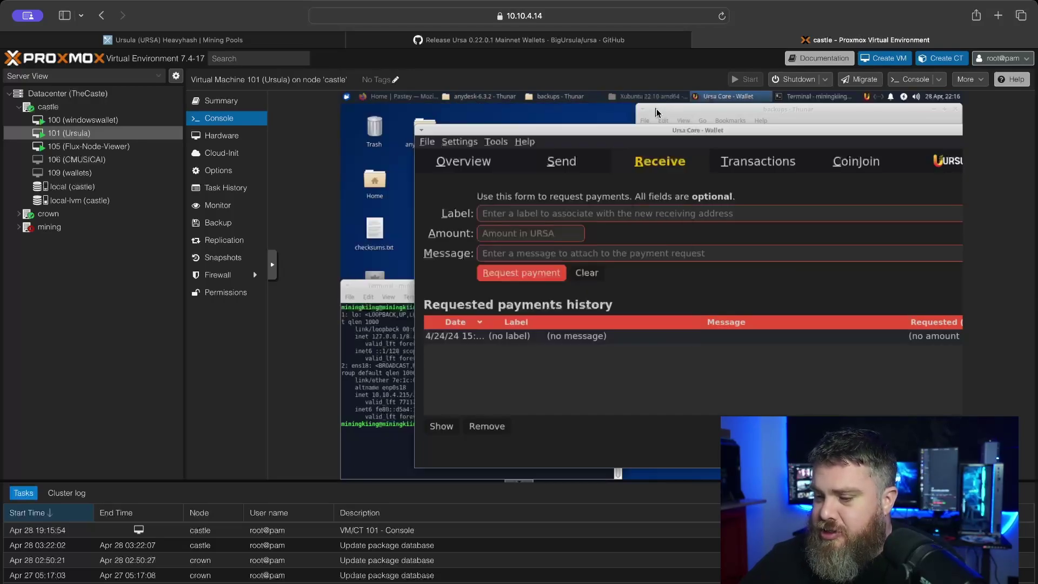
click(392, 291)
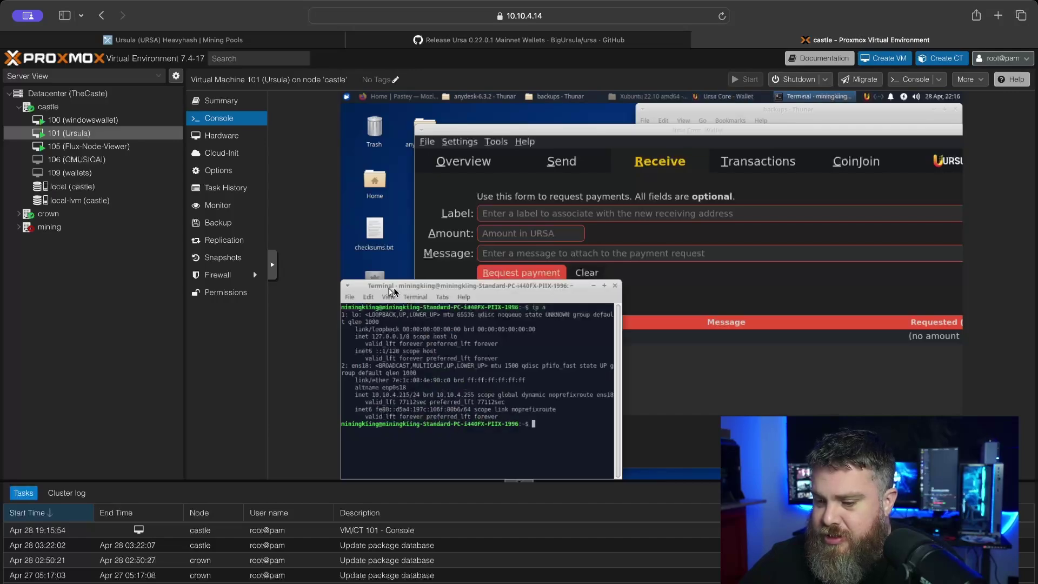
click(615, 286)
click(681, 114)
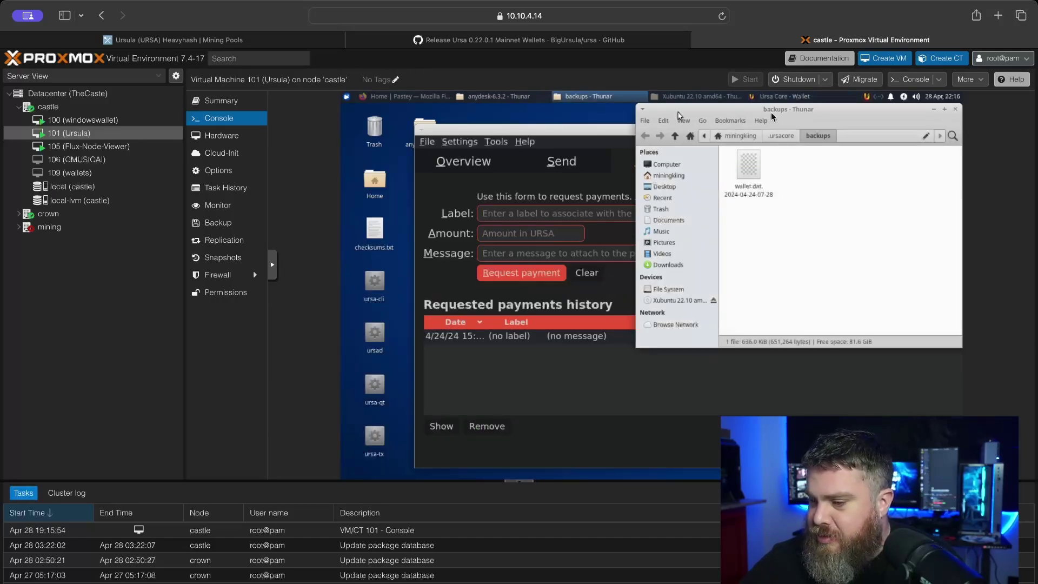
- Close the backups folder and view the Ursa wallet Overview showing 0.00 URSA balances
click(956, 109)
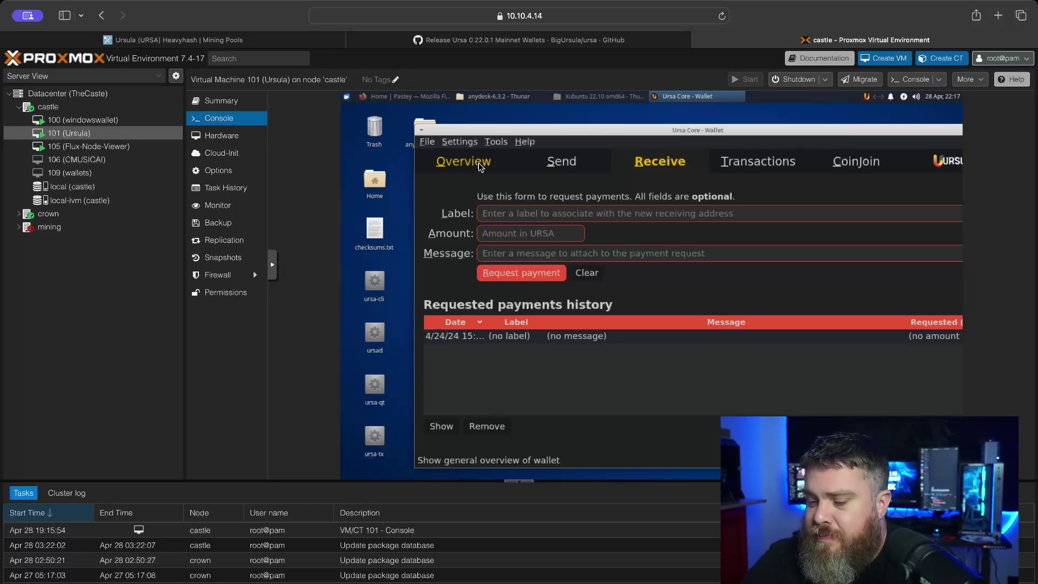
click(478, 163)
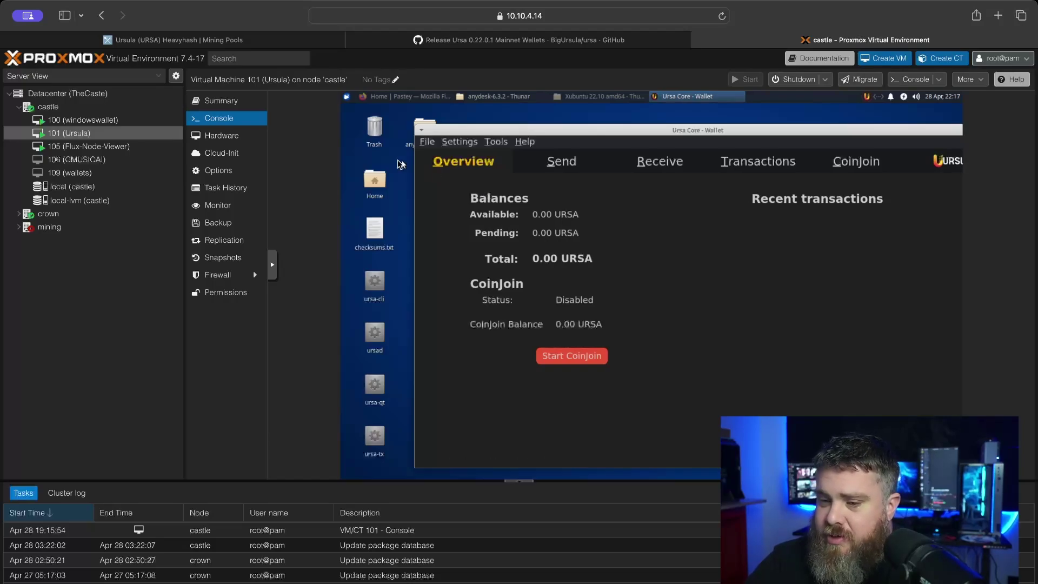
click(411, 97)
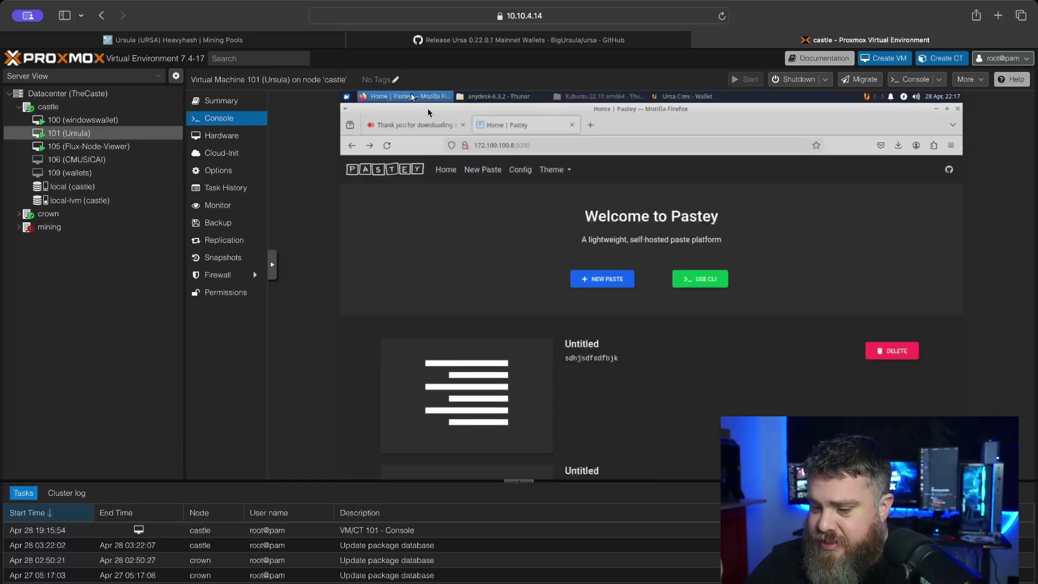
scroll(536, 254, down, 3)
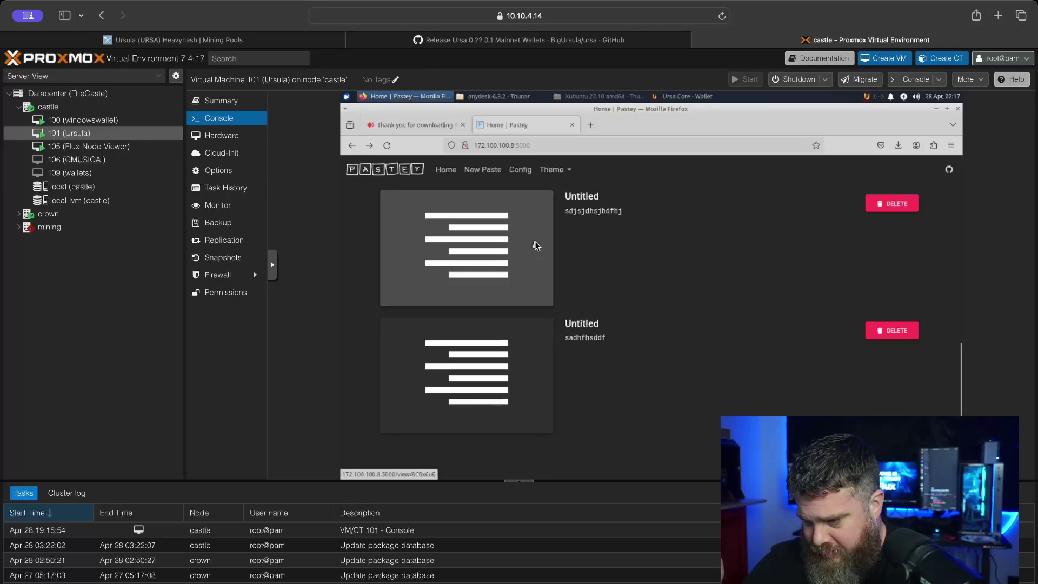
scroll(535, 246, up, 3)
scroll(535, 246, up, 1)
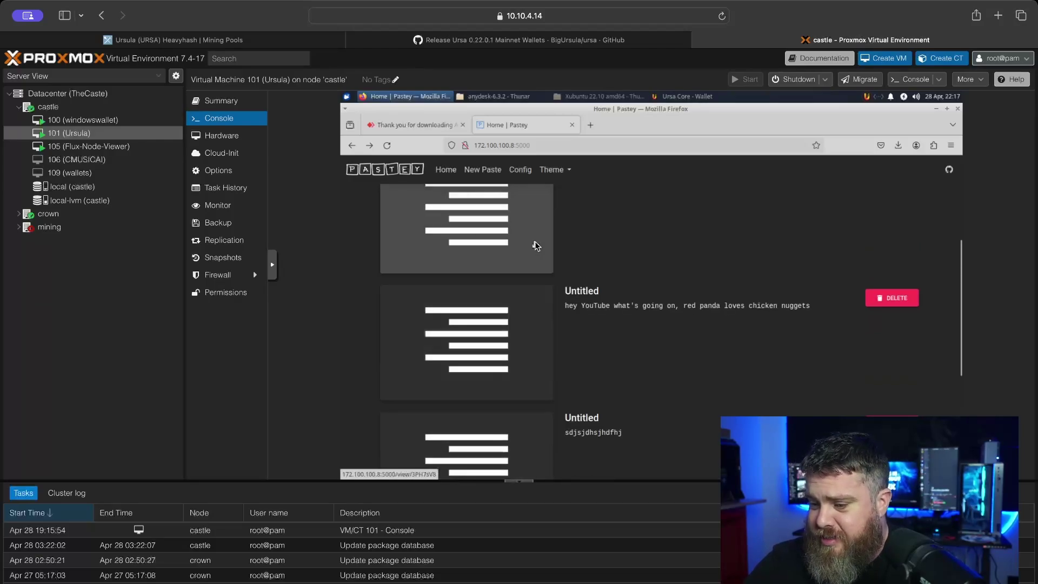
scroll(567, 264, down, 4)
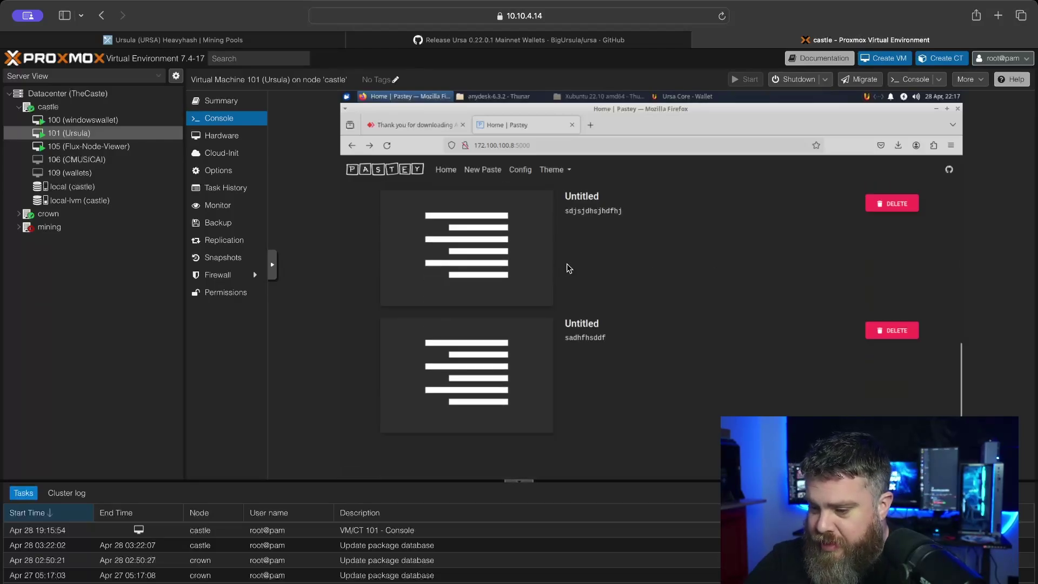
scroll(567, 268, up, 6)
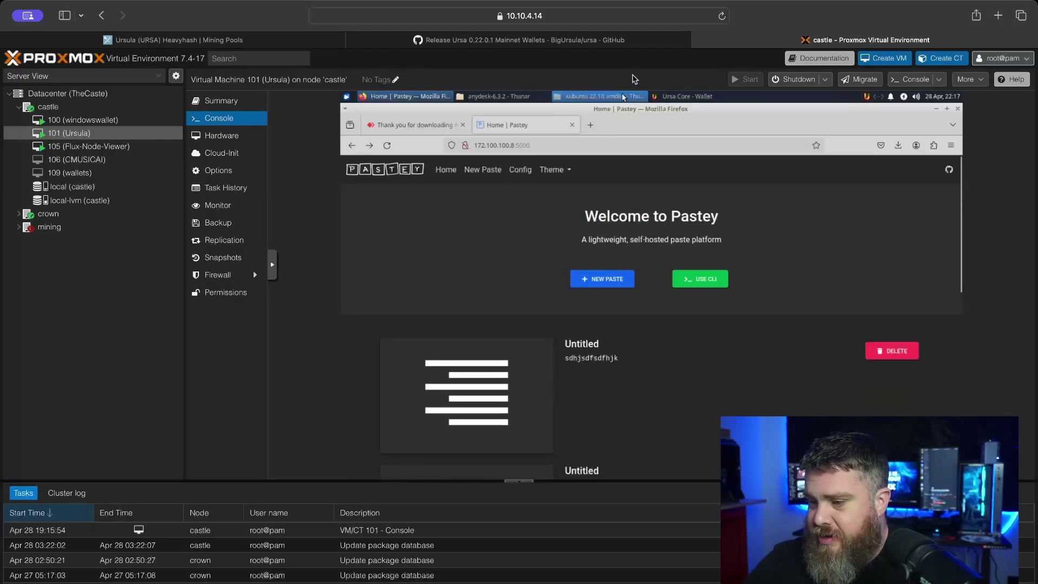
- Generate a new receiving-address payment request from the Ursa wallet's Receive section
click(674, 97)
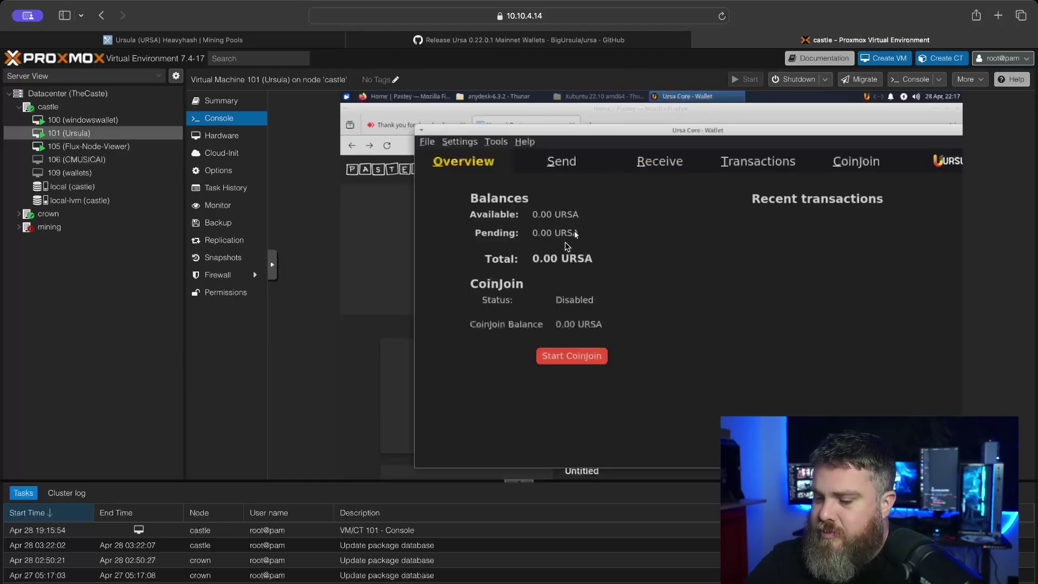
click(660, 161)
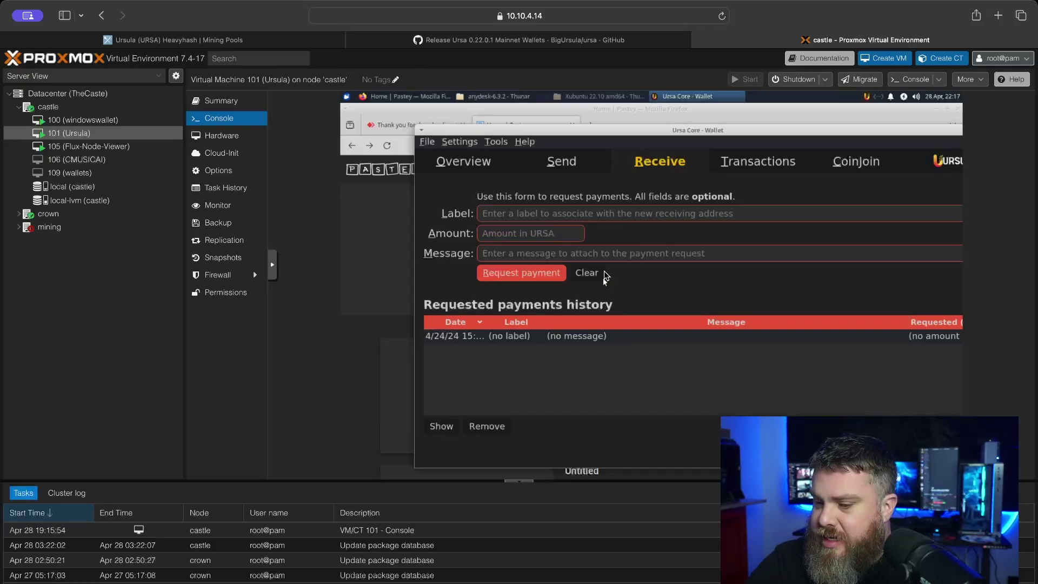
click(550, 272)
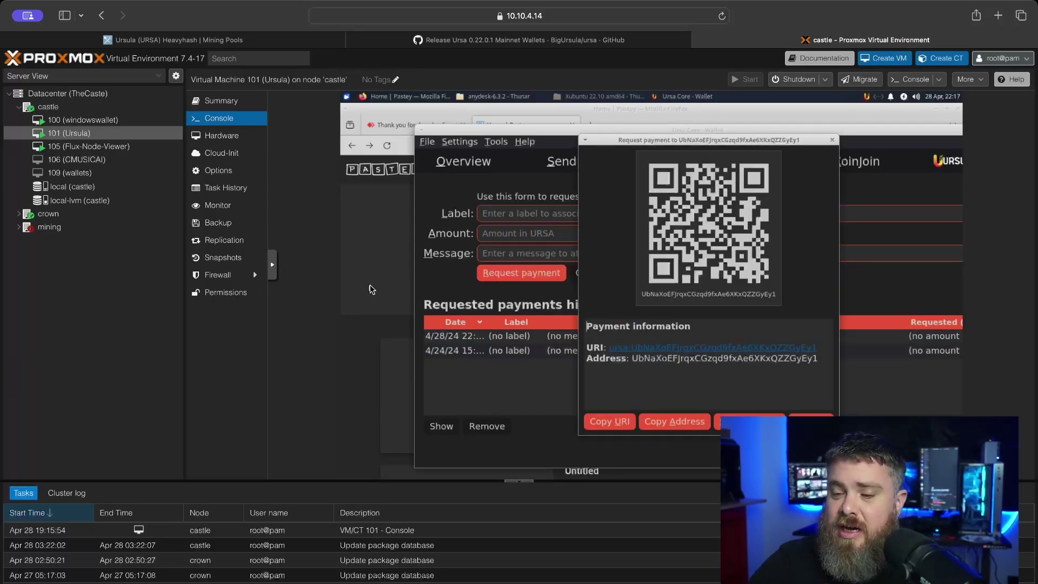
click(380, 104)
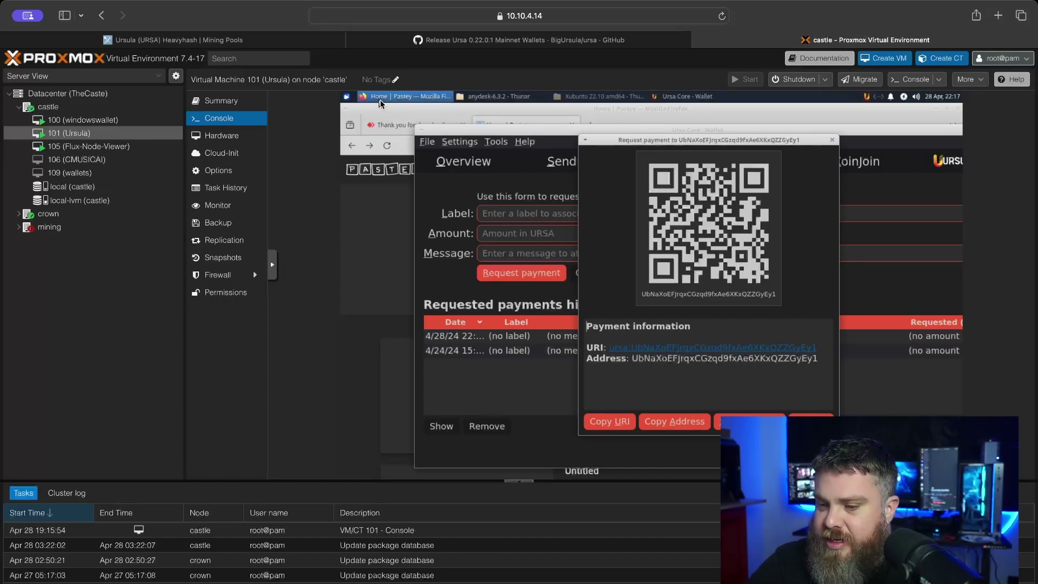
- Paste the wallet address into a new Pastey paste titled 'ursula wallet address', save, and go Home
click(615, 280)
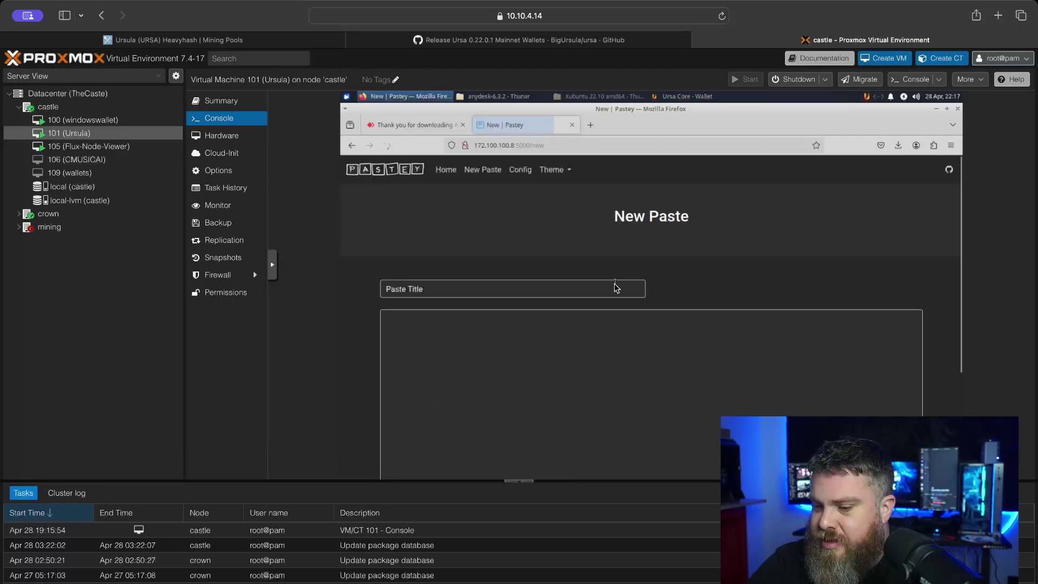
click(532, 358)
text(UbNaXoEFJrqxCGzqd9fxAe6XKxQZZGyEy1)
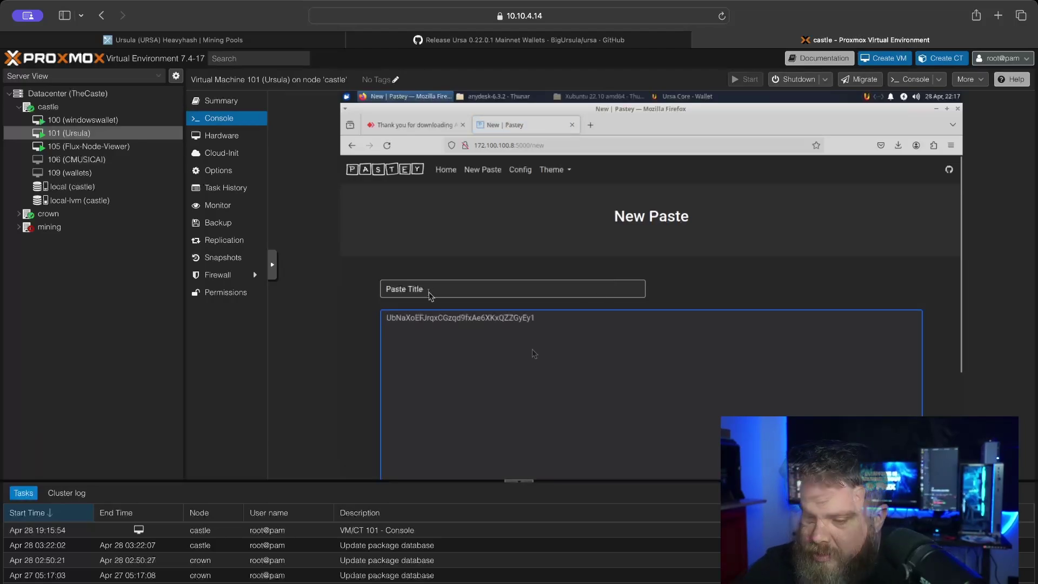
click(429, 290)
text(ursul)
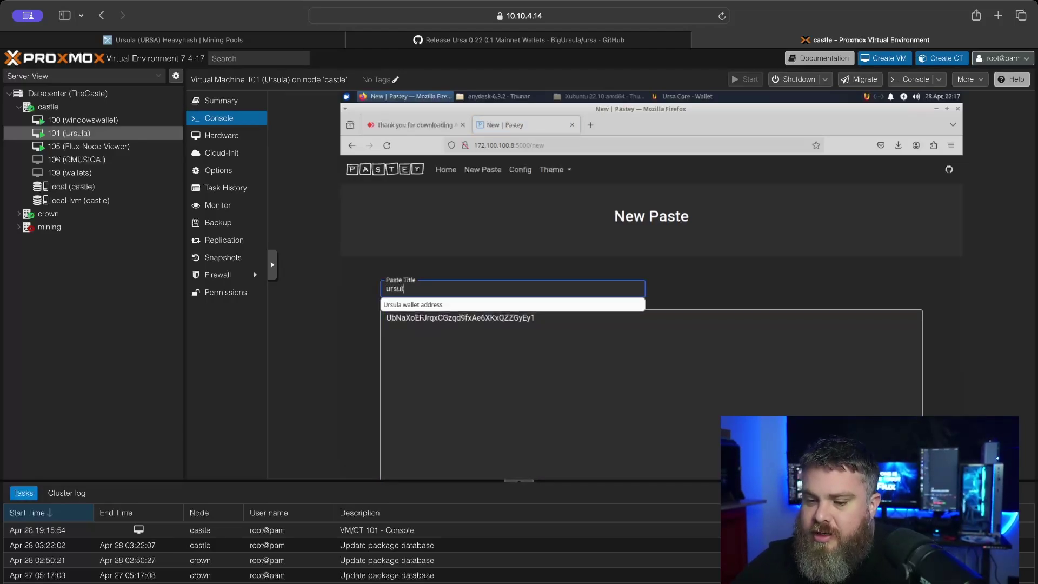
text(a wallet add)
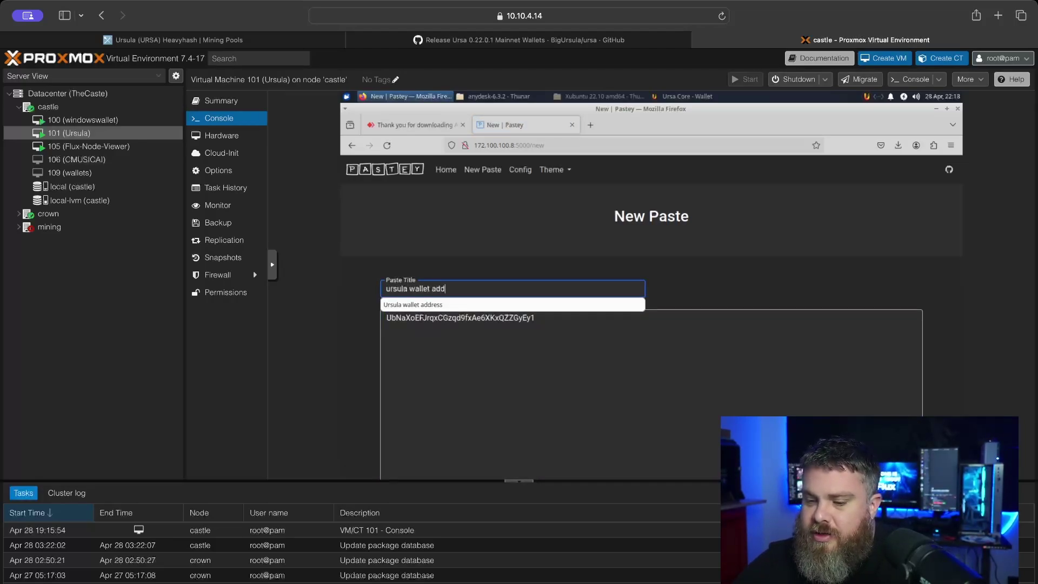
text(ress)
key(Return)
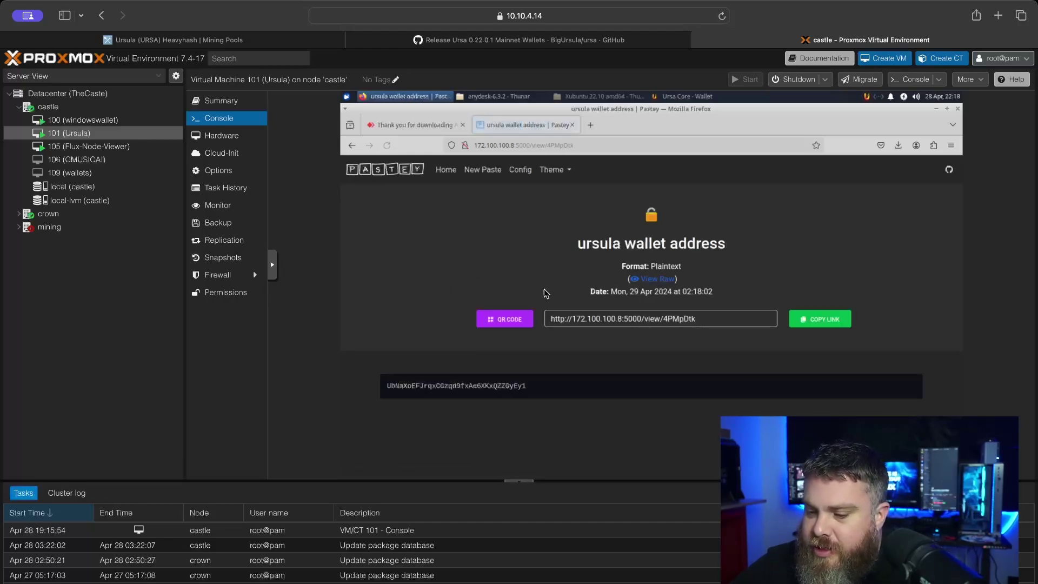
click(445, 171)
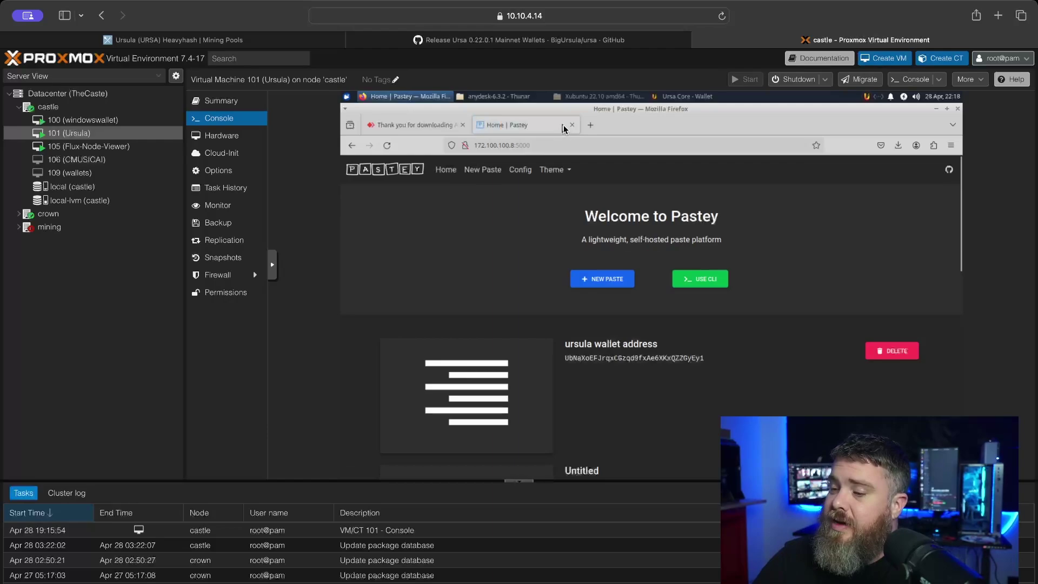
- Open the Pastey site at 172.100.100.8 in a new tab
click(998, 15)
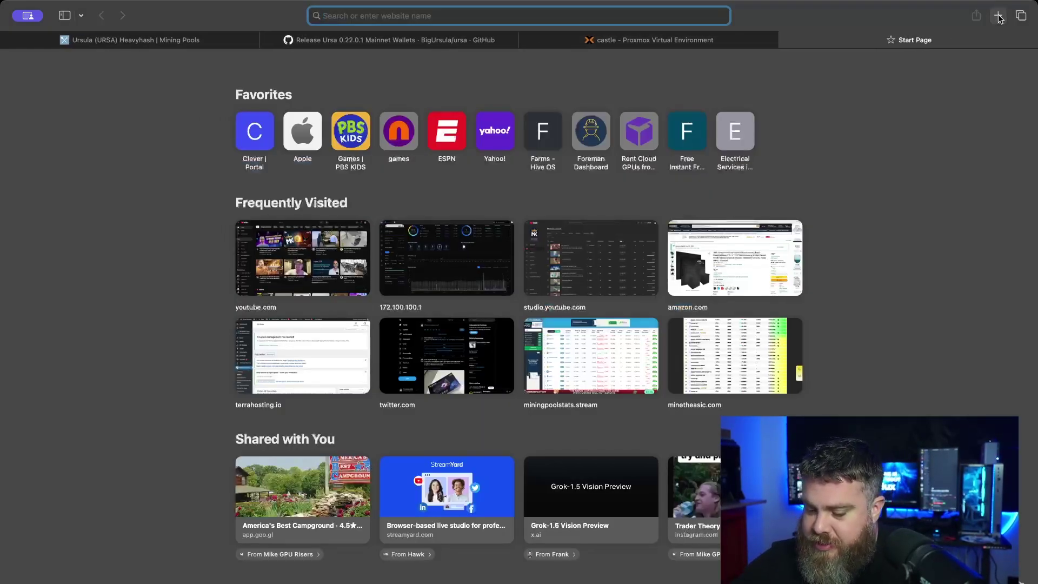
text(172.100.100.8)
key(Return)
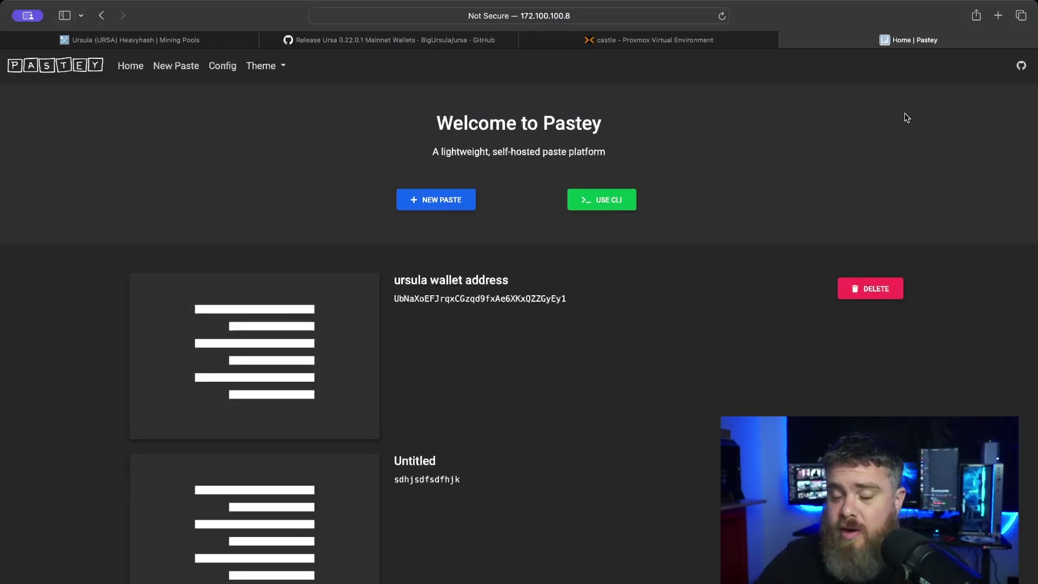
- Search Google for hiveos in another tab, visit the Hiveon ad, and return to results
click(999, 19)
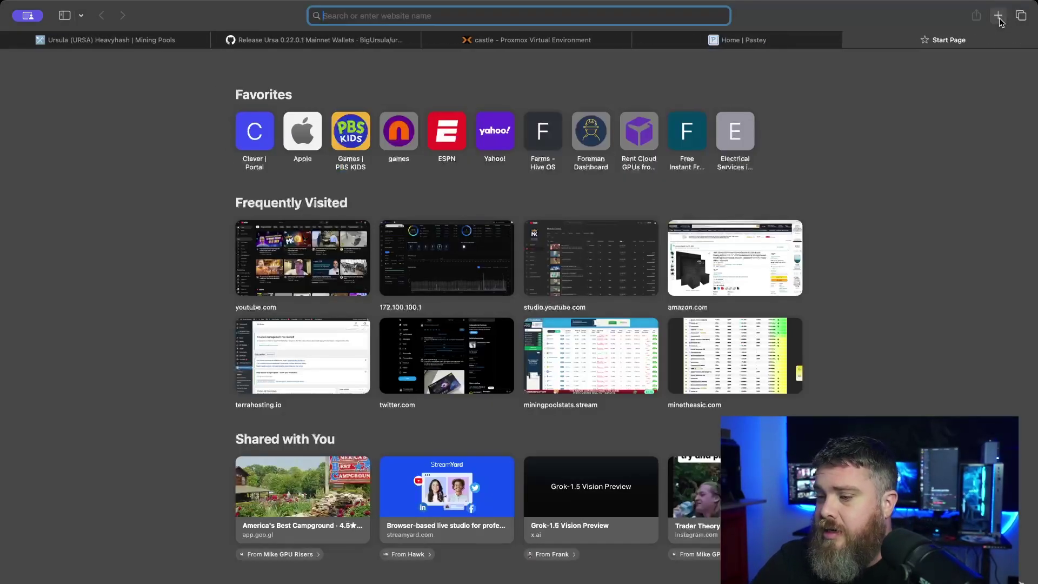
text(hiveos)
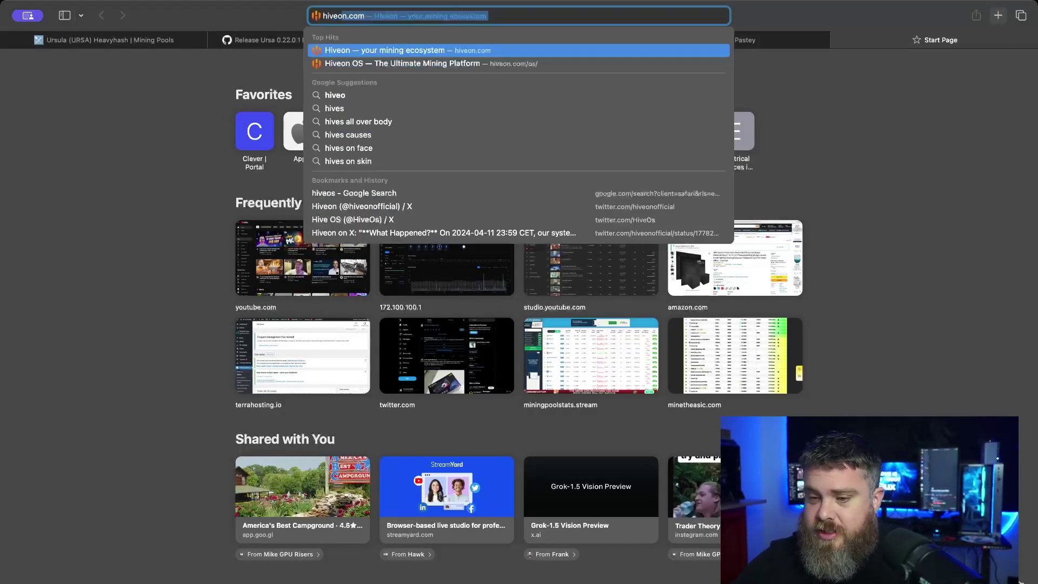
key(Return)
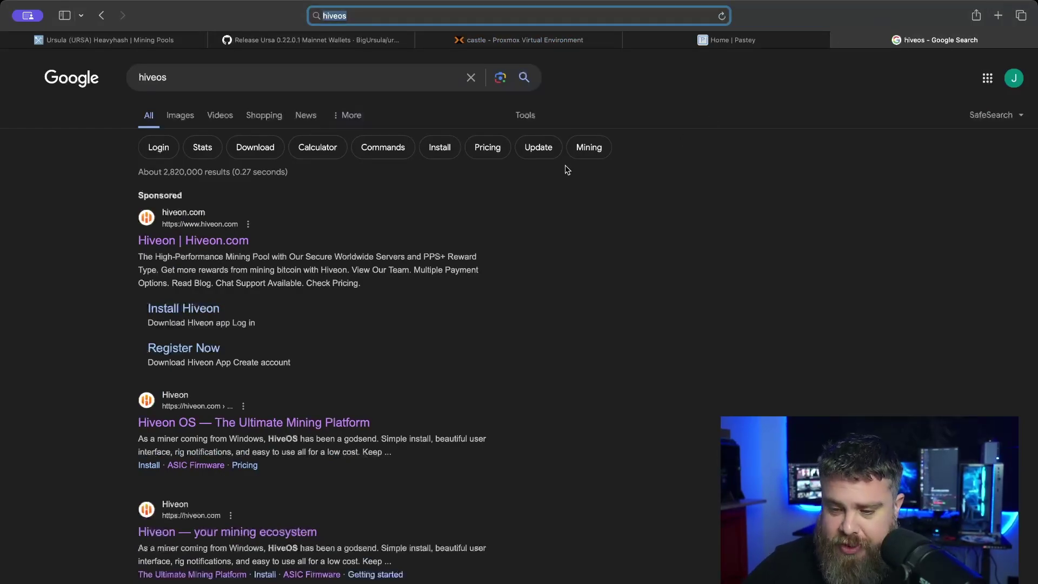
click(178, 242)
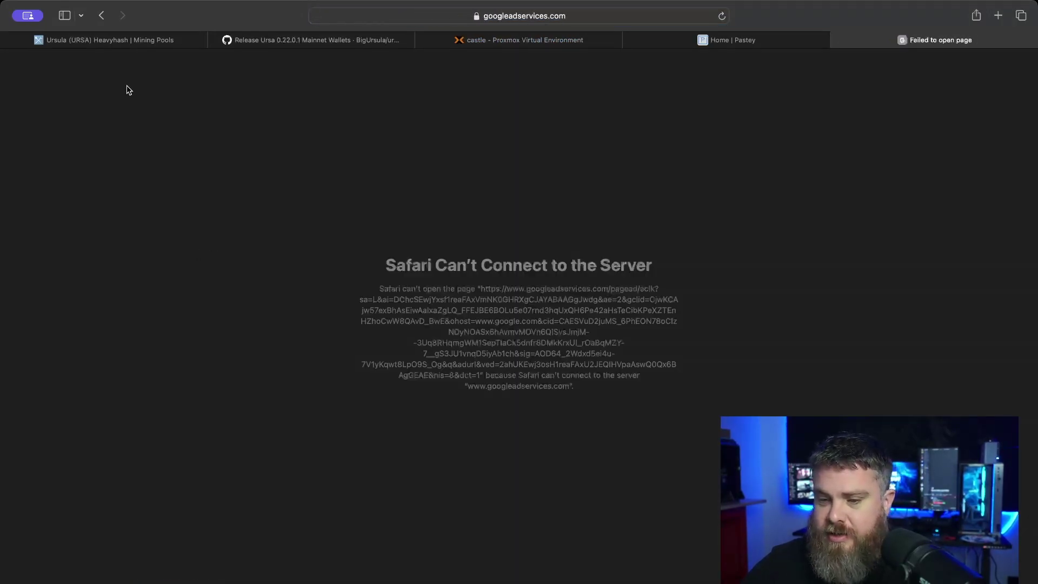
click(102, 16)
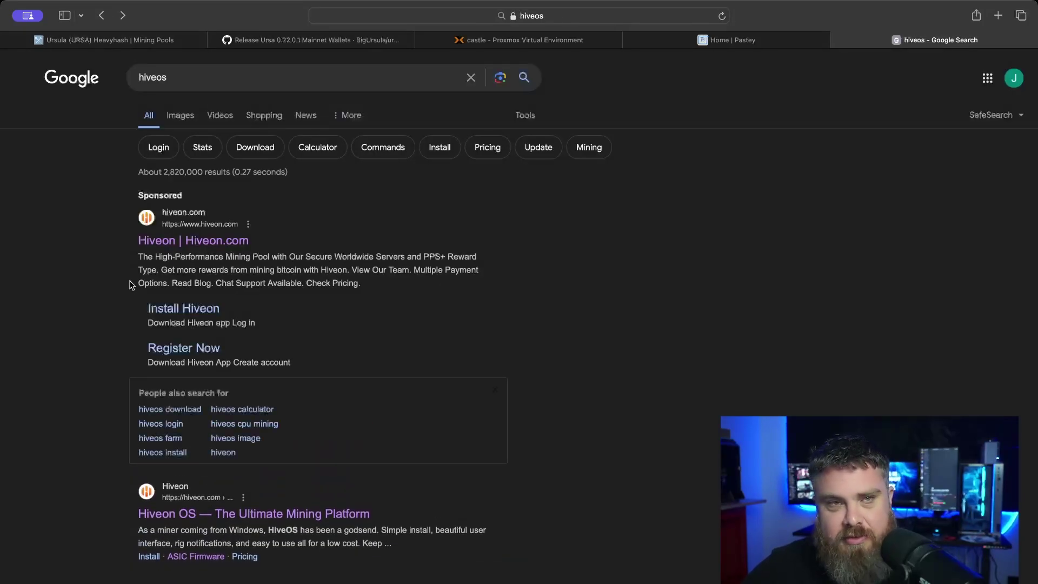
scroll(101, 277, down, 1)
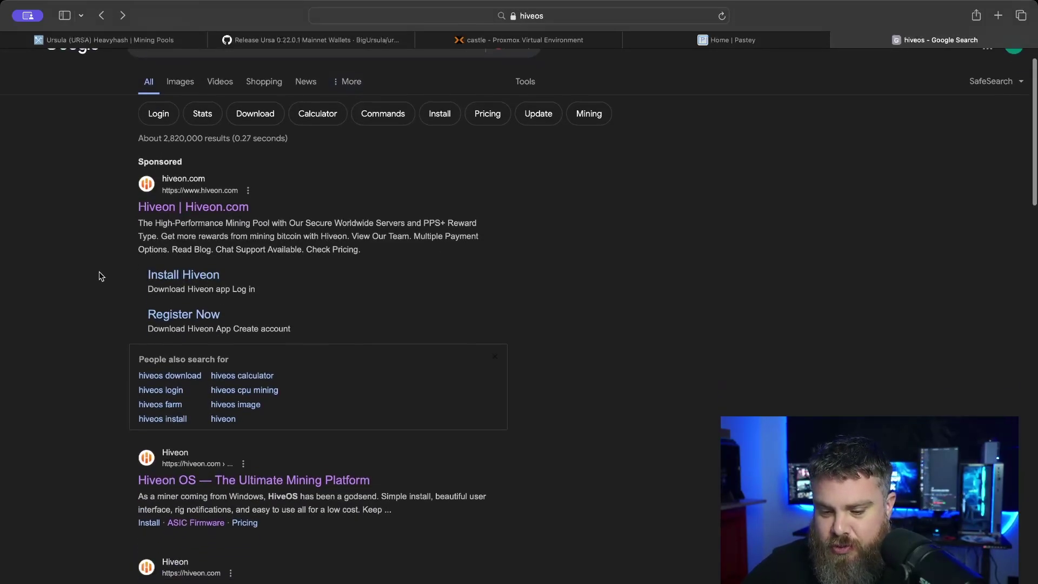
scroll(102, 276, down, 1)
- Open Hiveon OS, sign in, and check the Obi-Wan worker before returning to the workers list
click(199, 404)
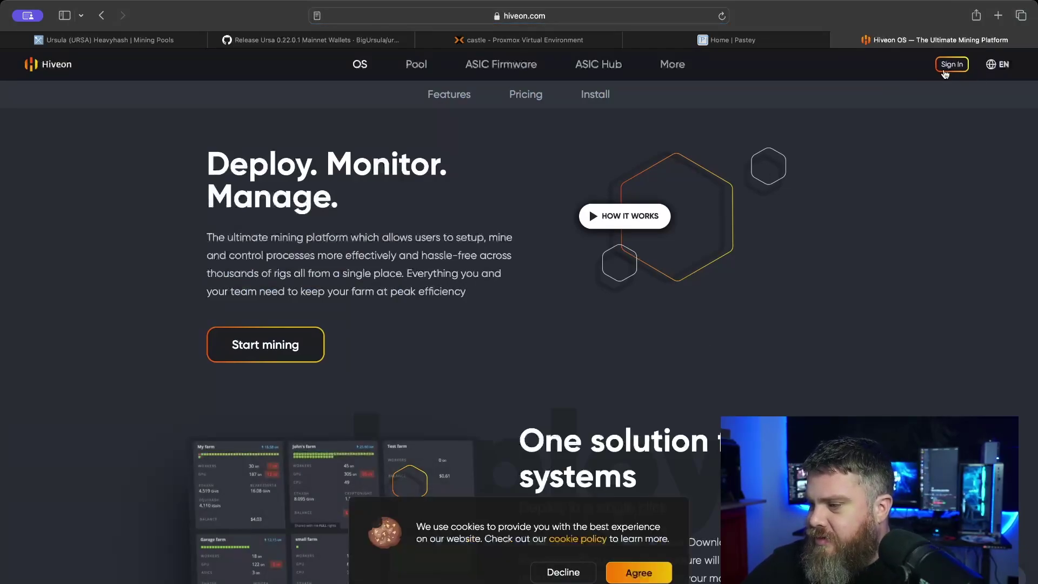
click(951, 64)
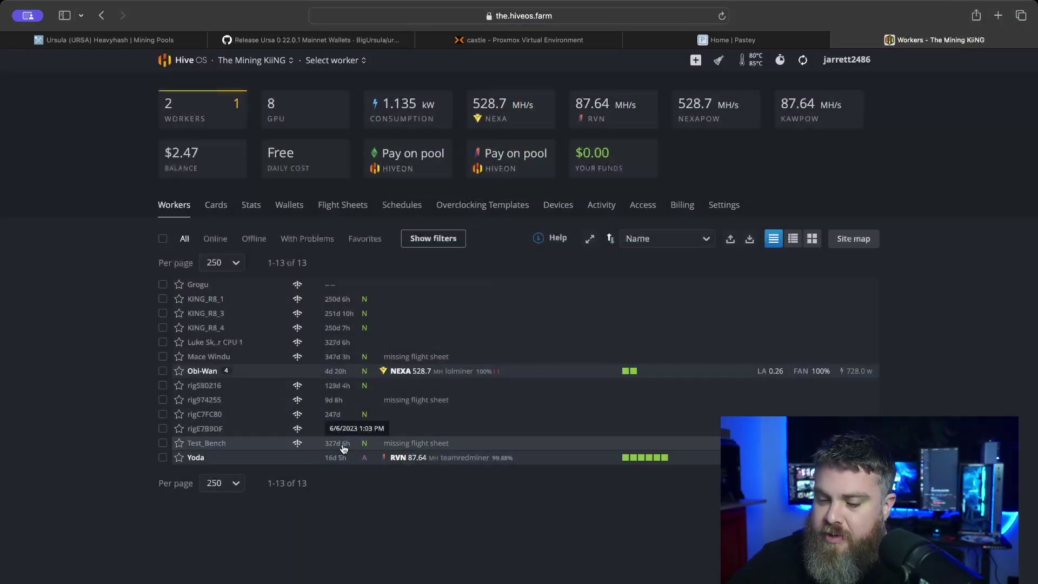
click(210, 373)
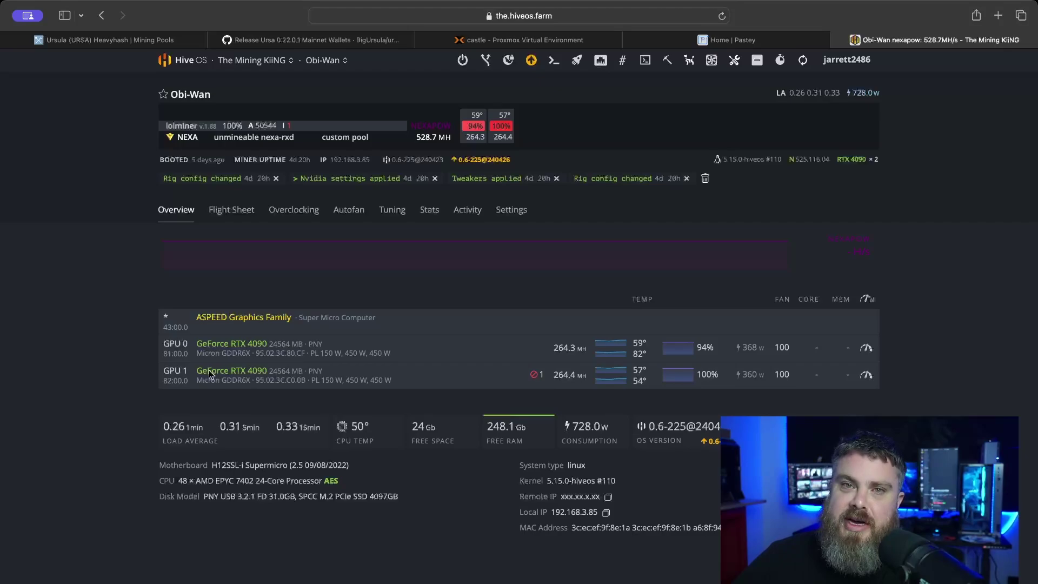
key(super+bracketleft)
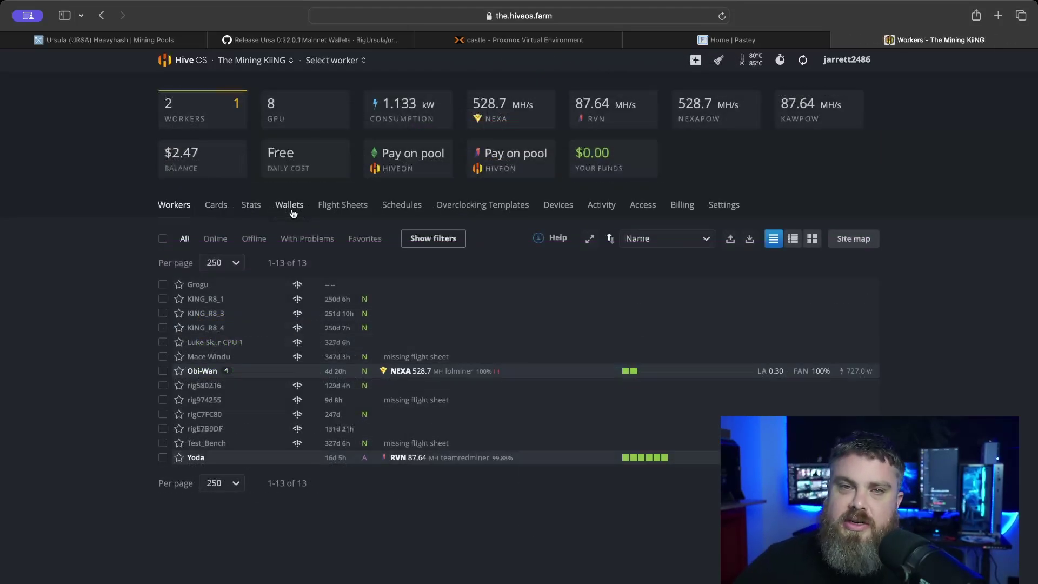
- Start a new wallet on the farm's Wallets page with URSA as its coin
click(290, 208)
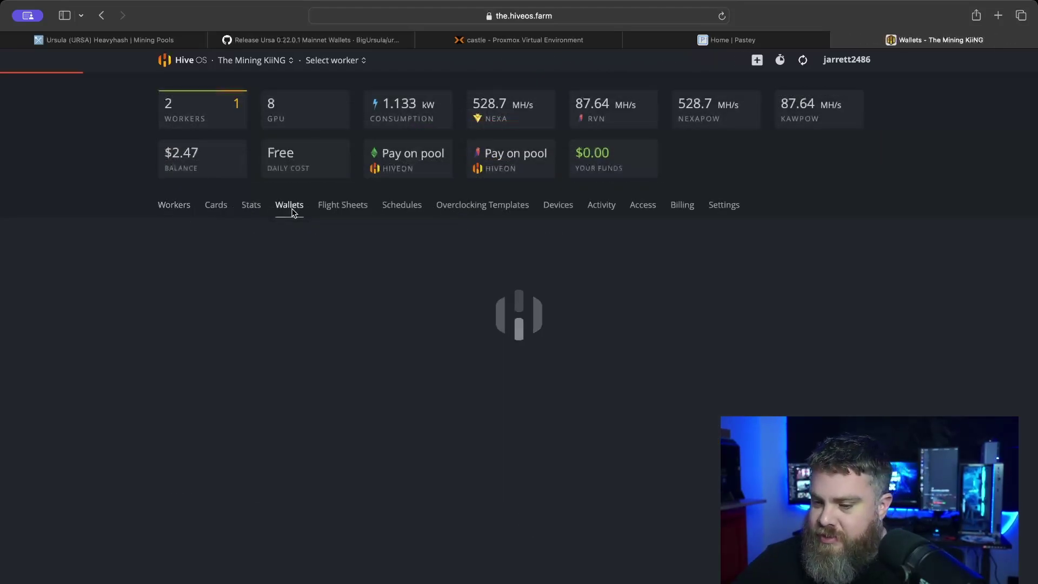
click(842, 246)
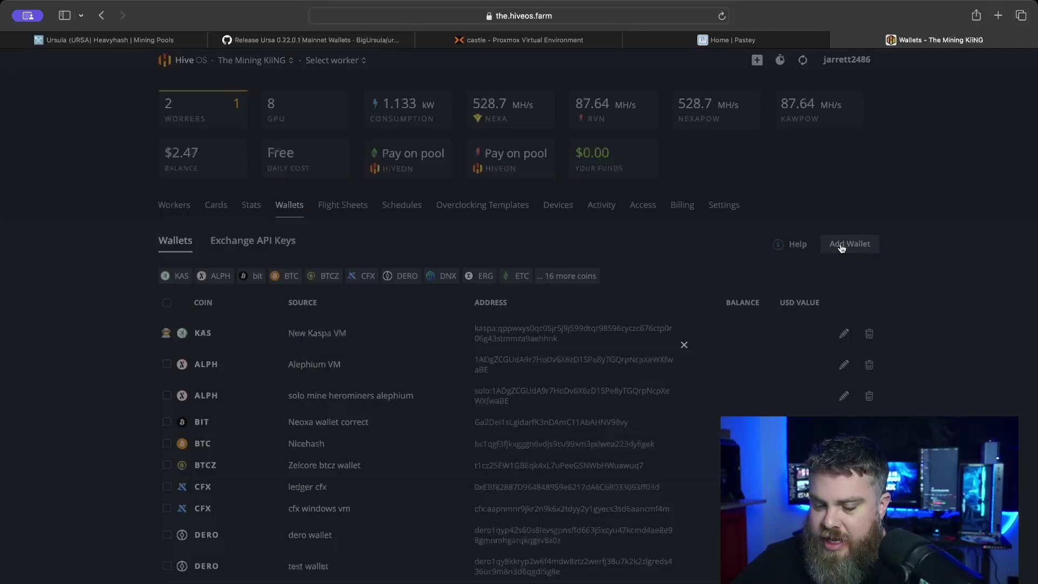
click(620, 206)
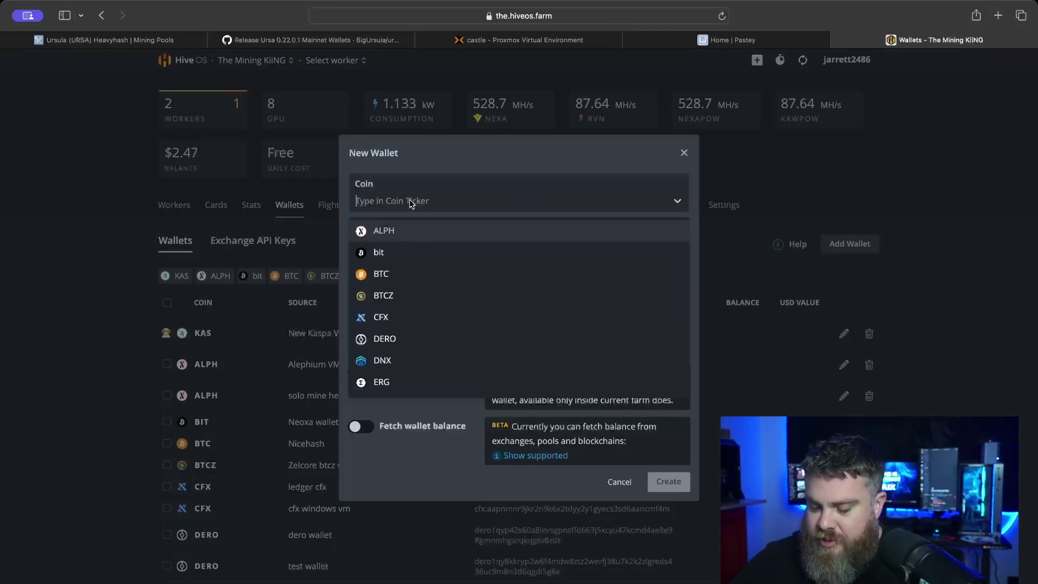
text(urso)
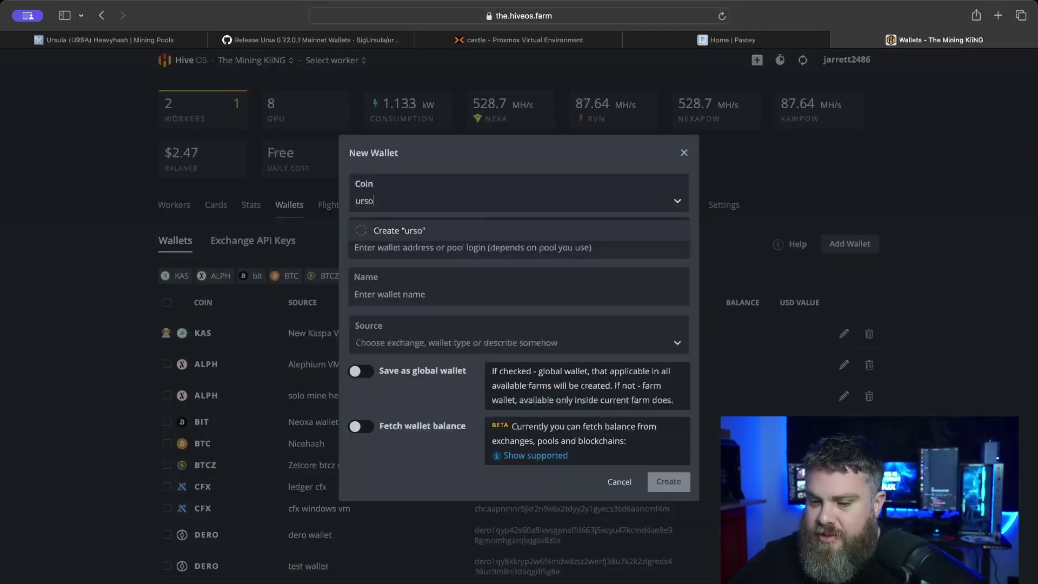
key(BackSpace)
click(362, 232)
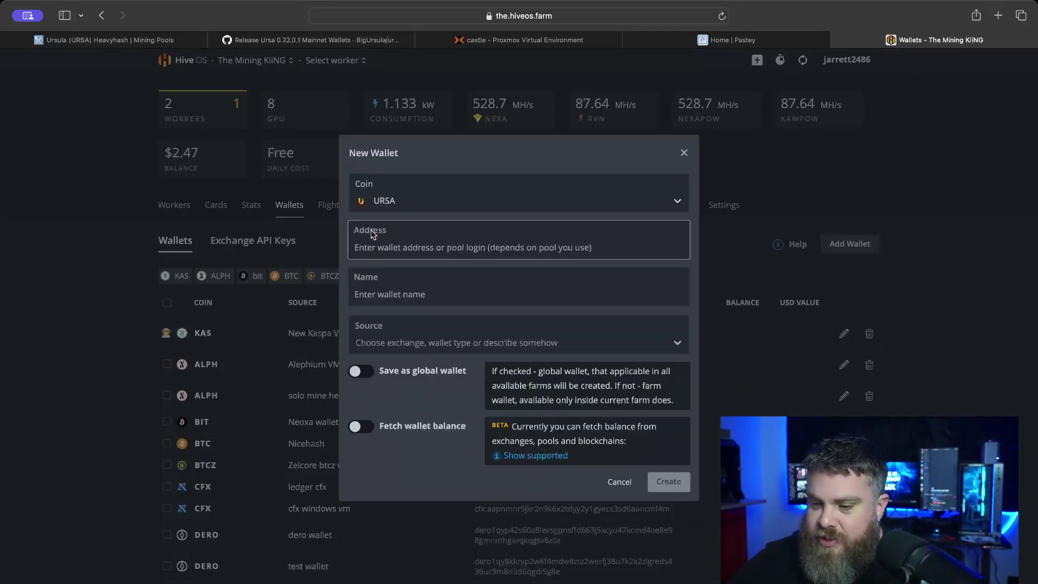
- Copy the wallet address from the Pastey paste into the Address field
click(391, 244)
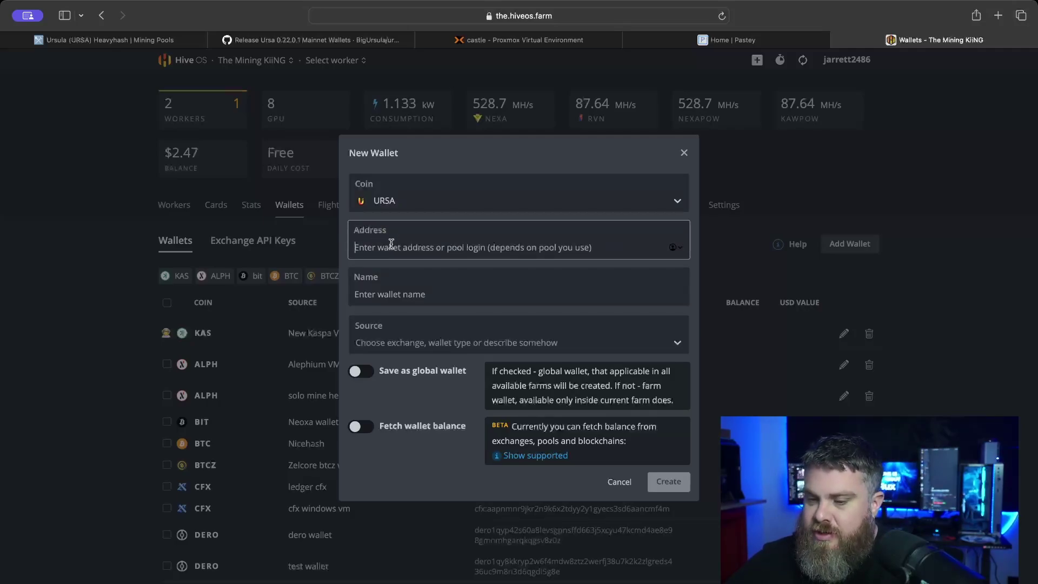
click(649, 40)
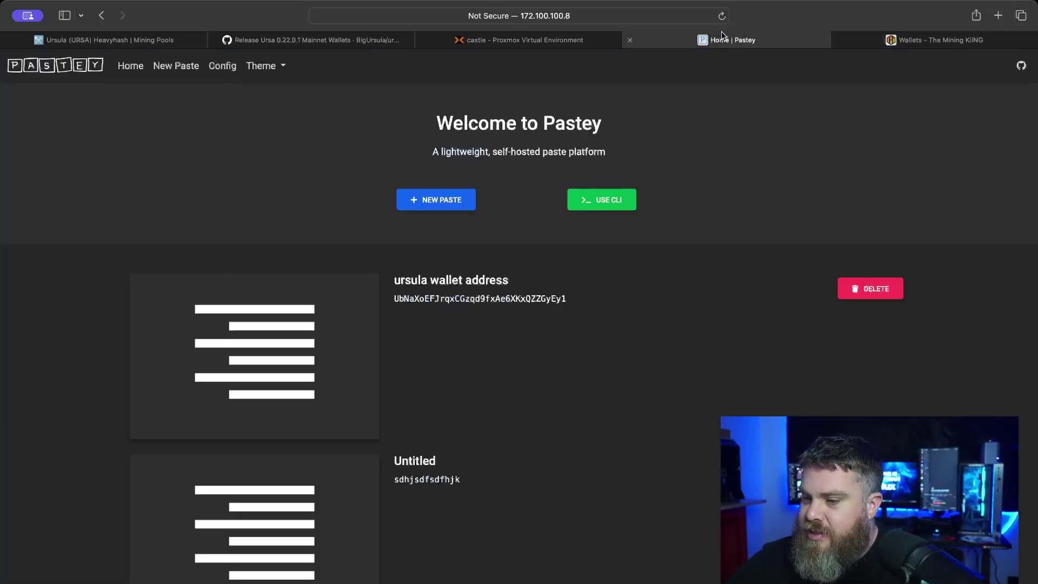
click(328, 361)
drag(313, 332, 140, 329)
key(super+c)
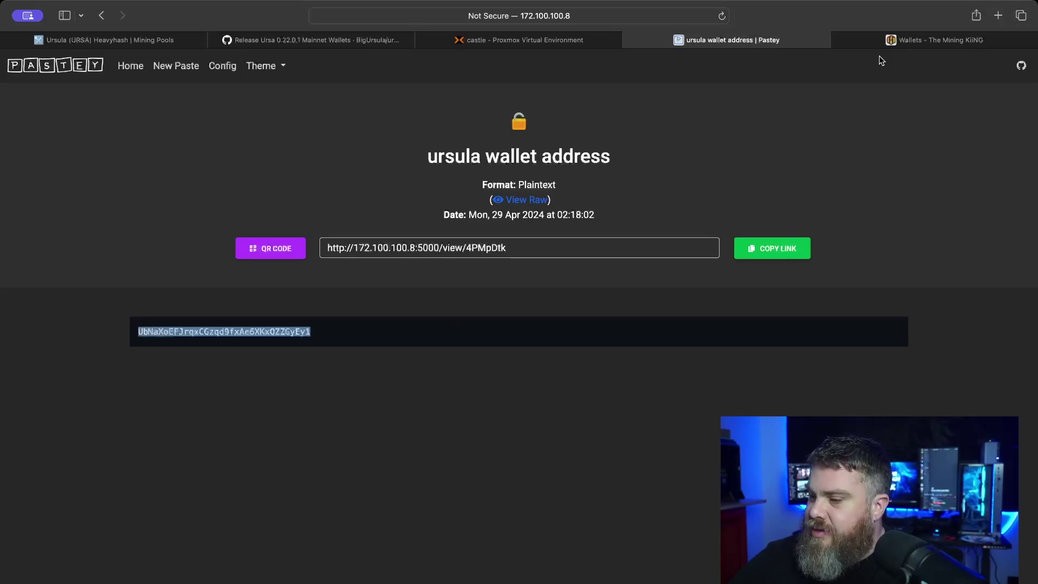
click(894, 42)
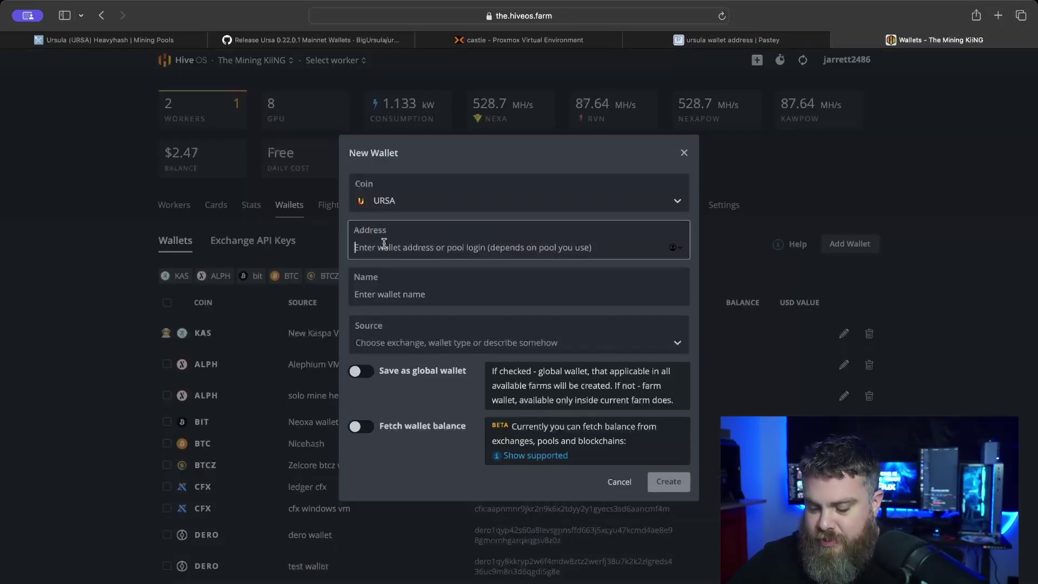
key(super+v)
- Name the wallet 'Ursula VM Wallet' and create it
click(393, 294)
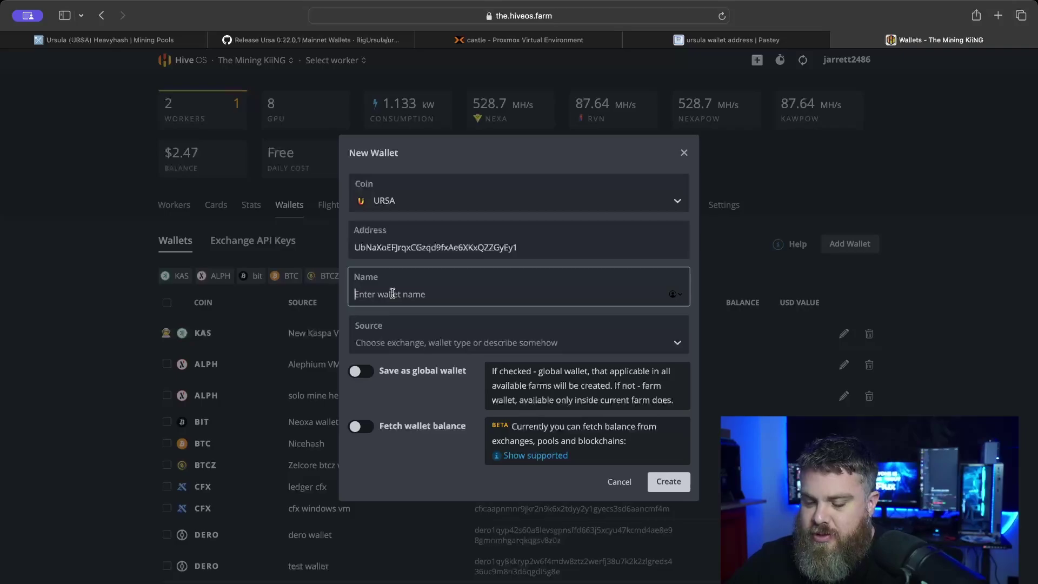
text(URSA)
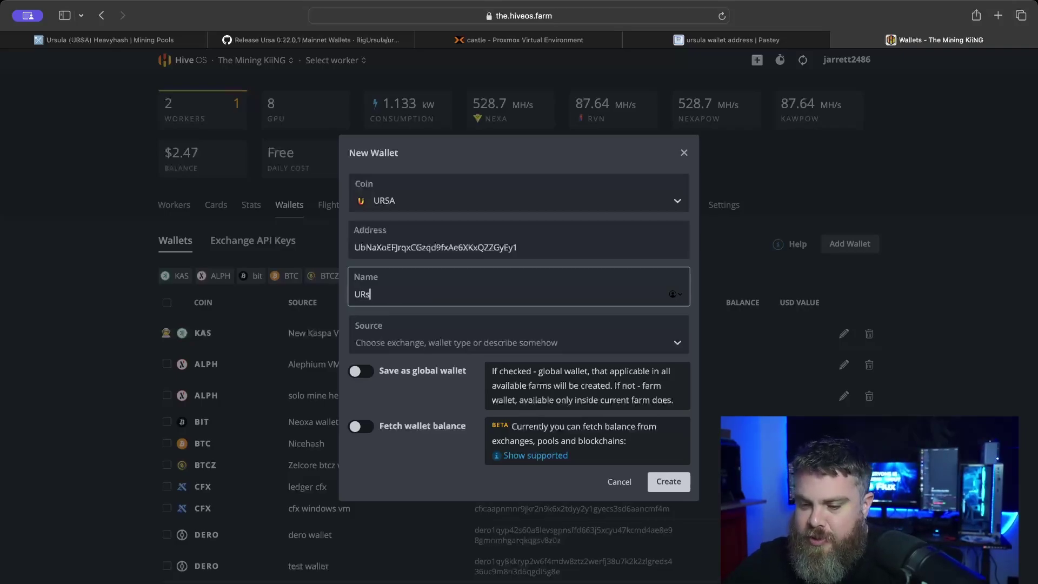
key(BackSpace)
key(BackSpace)
text(s)
key(BackSpace)
key(BackSpace)
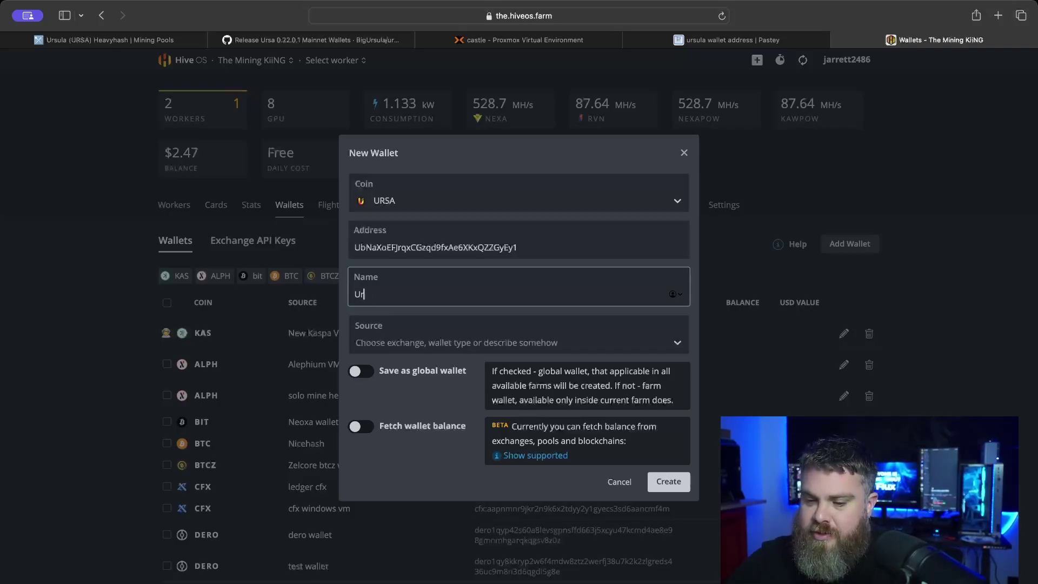
text(rsula)
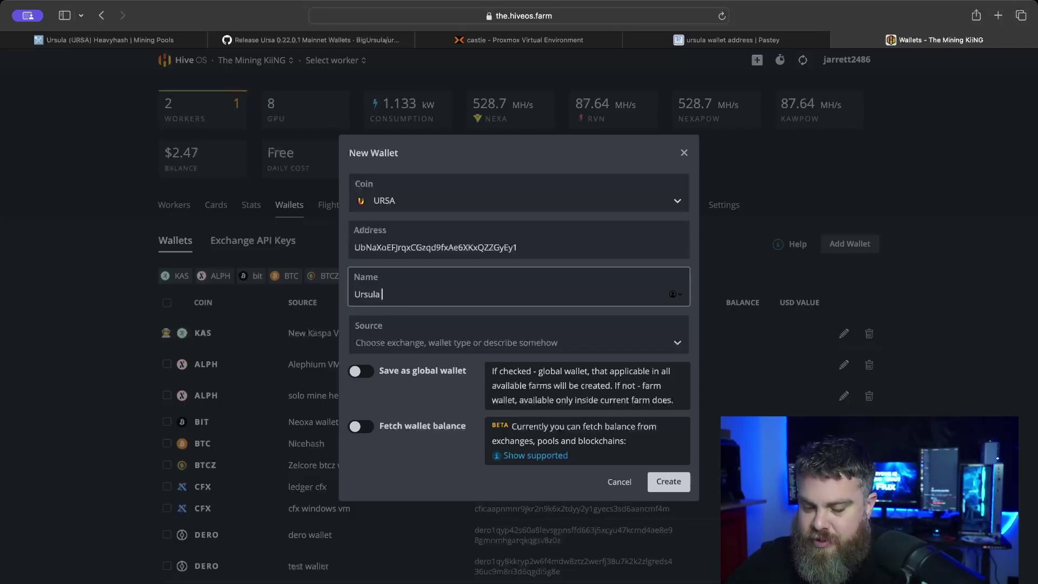
text( VM)
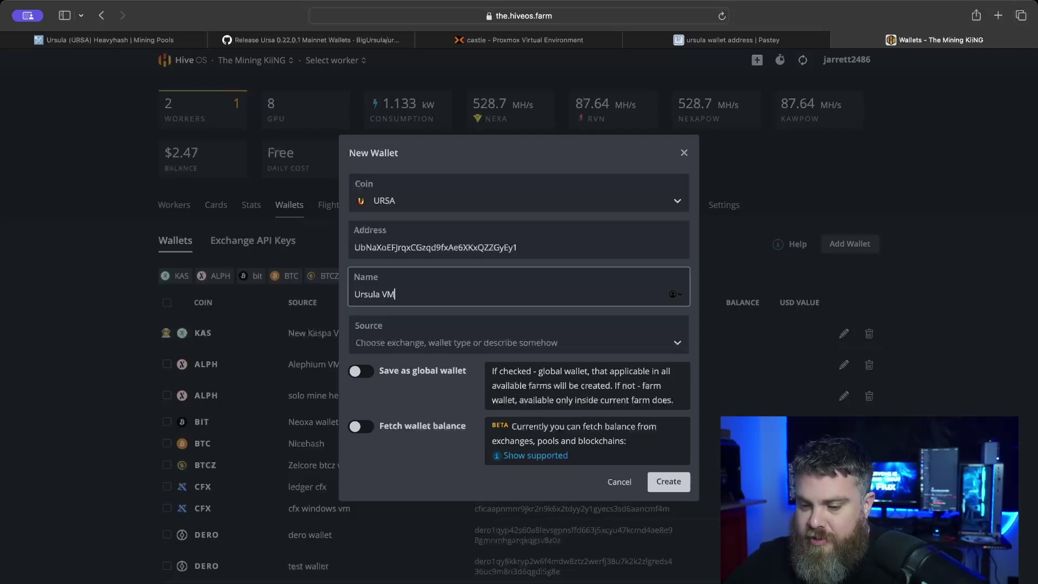
text( Wallet)
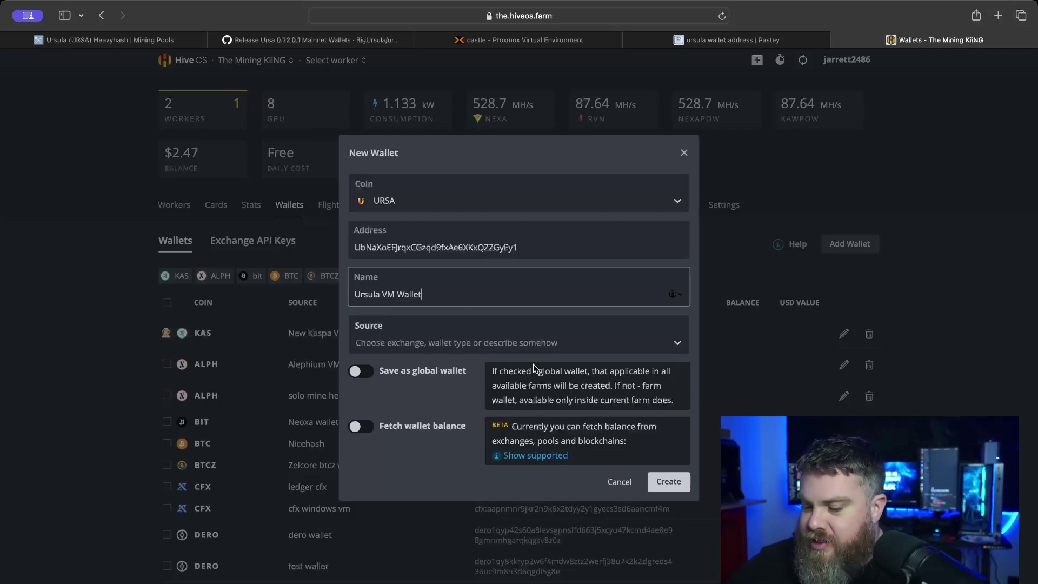
click(670, 486)
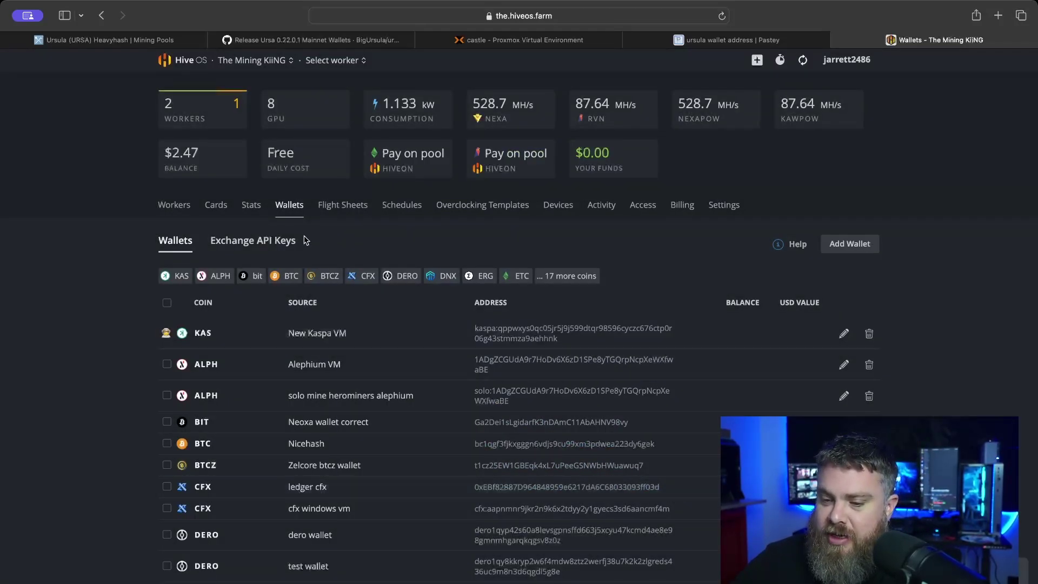
- Start a new flight sheet with URSA as its coin
click(334, 210)
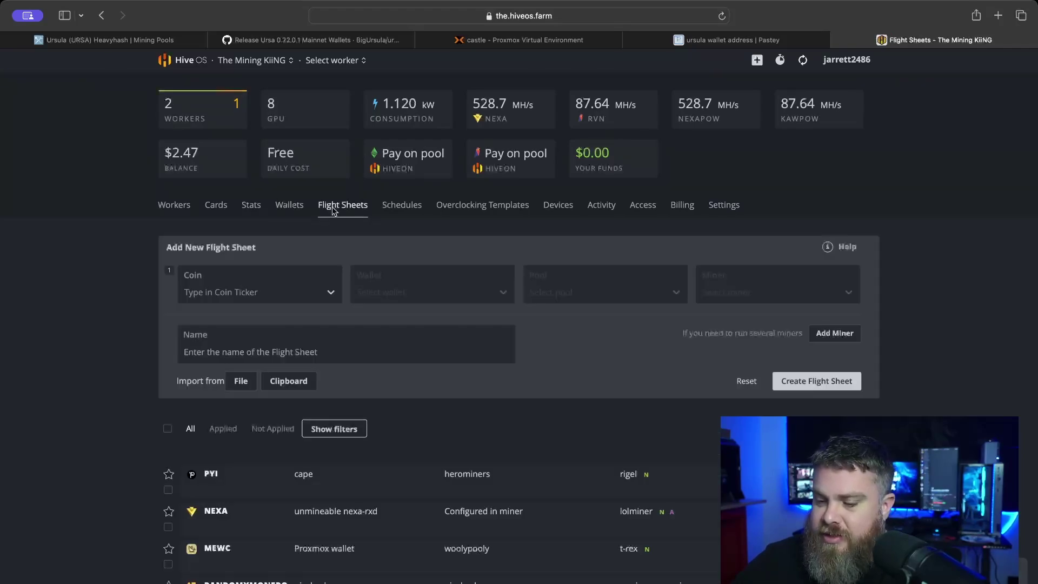
click(278, 294)
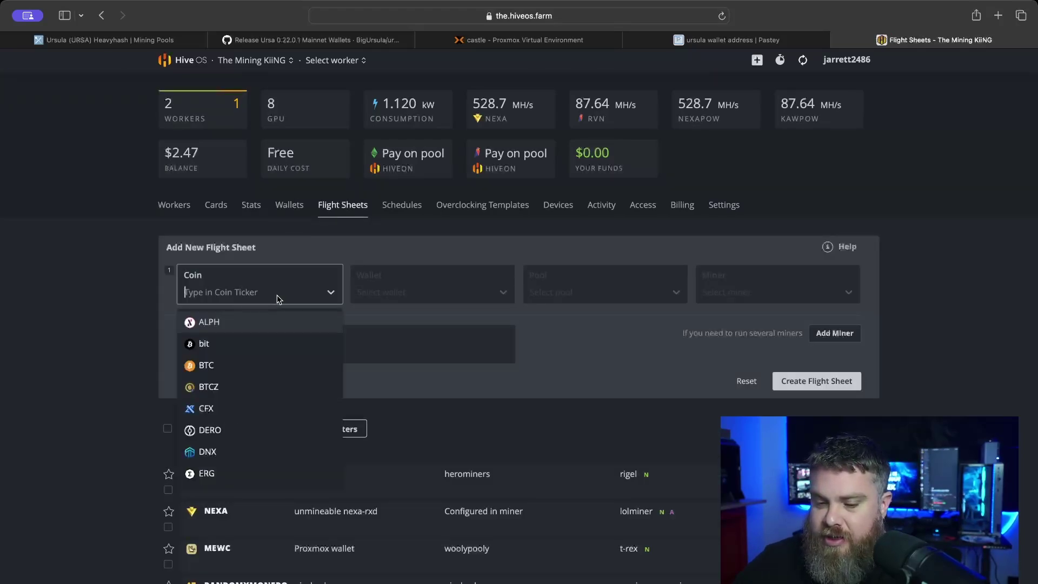
text(ur)
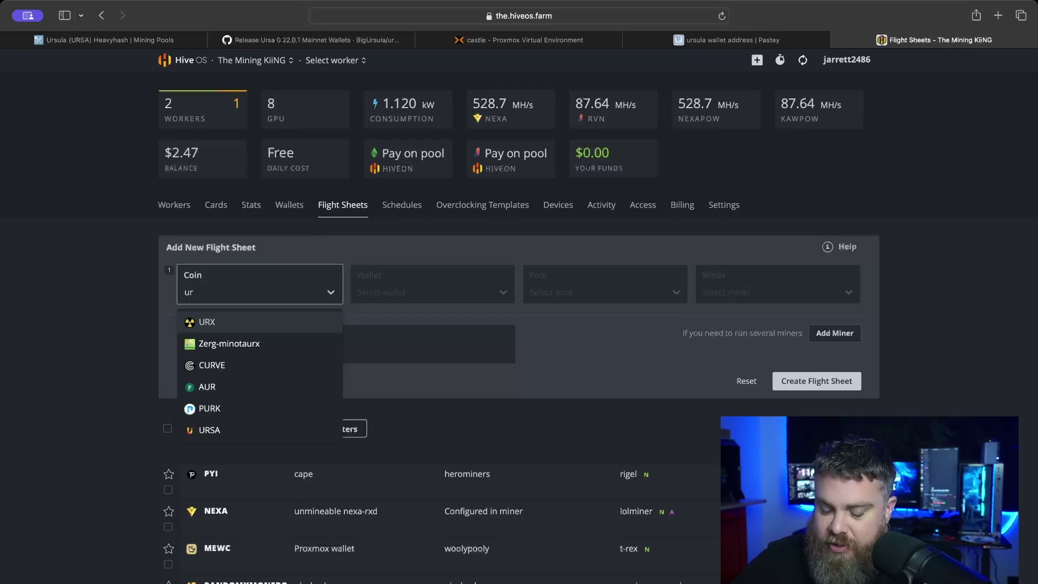
text(s)
click(241, 317)
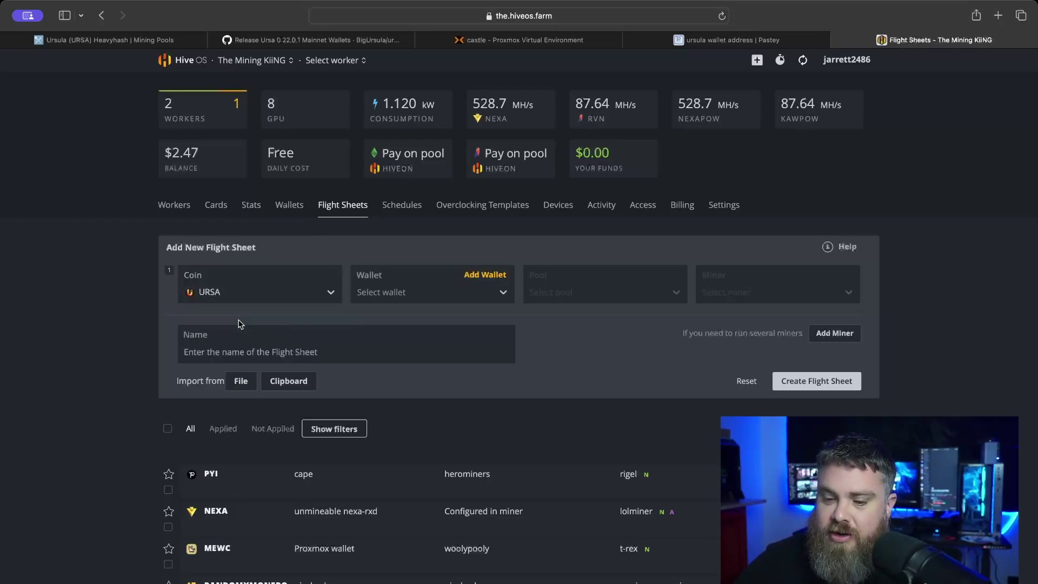
- Choose Ursula VM Wallet as the wallet and mining4people as the pool
click(403, 296)
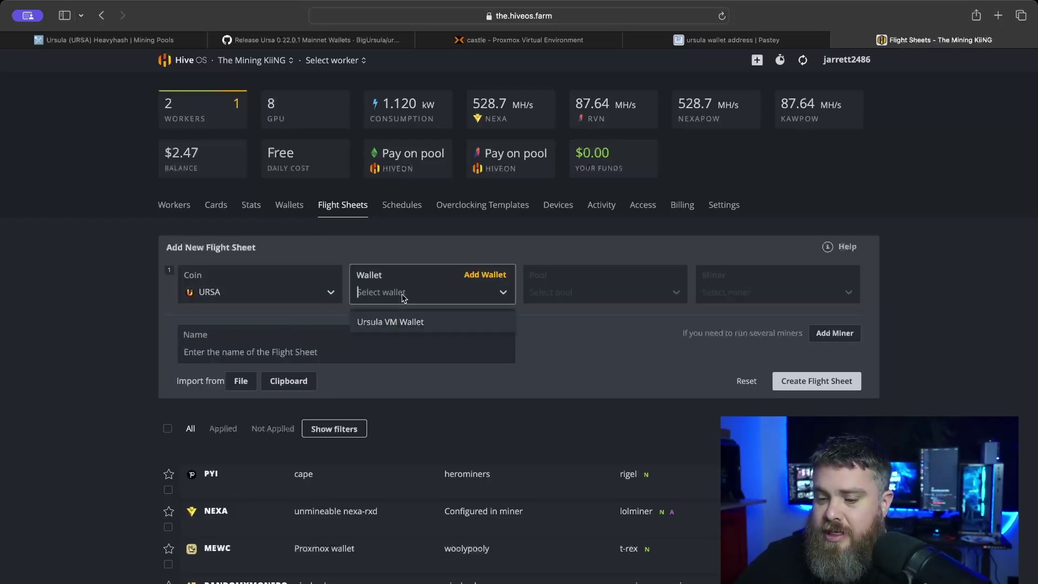
click(409, 321)
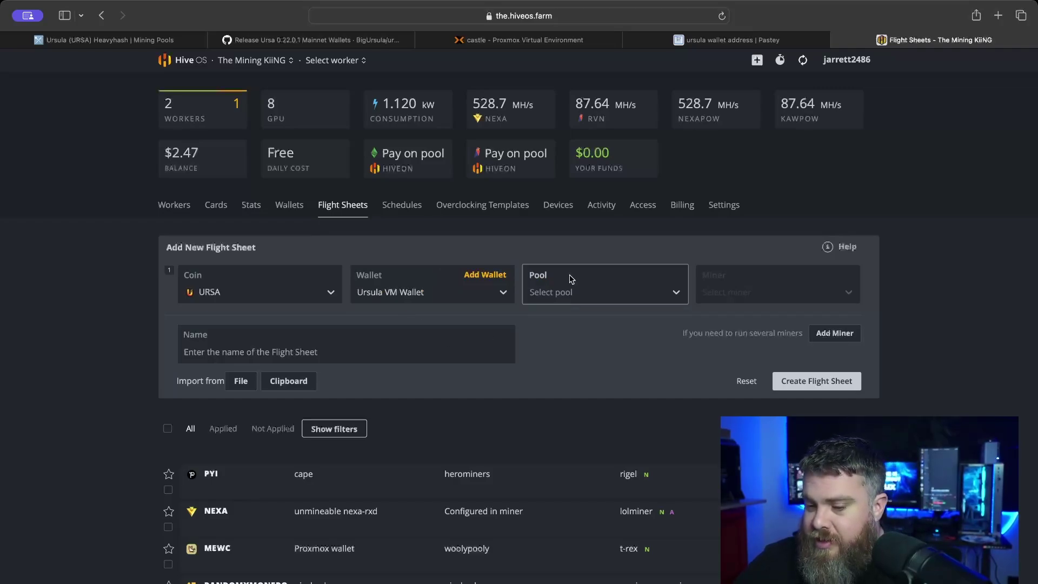
click(567, 301)
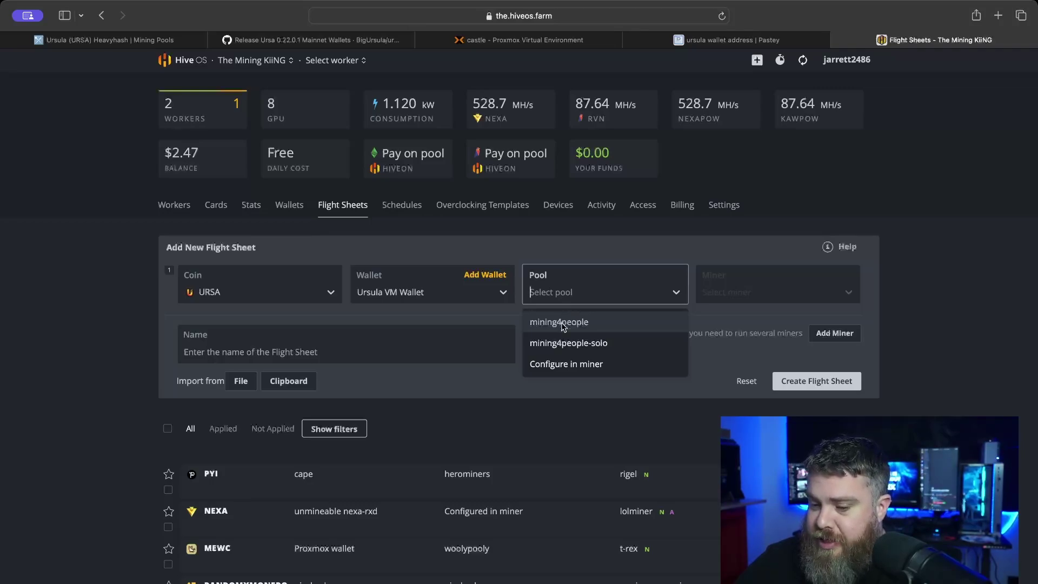
click(561, 322)
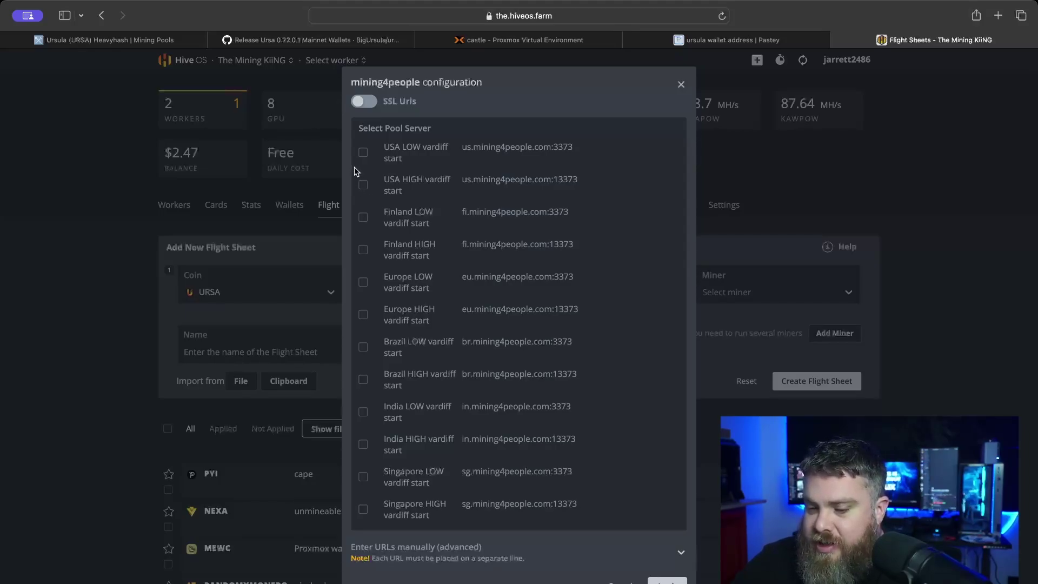
- Apply the USA LOW vardiff start server (us.mining4people.com:3373) for mining4people
click(363, 154)
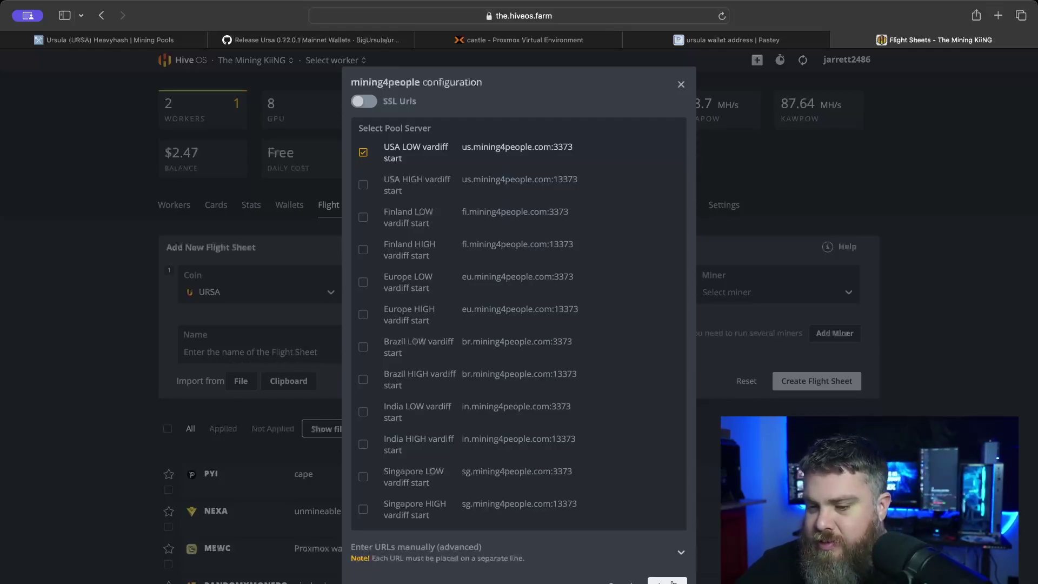
click(669, 581)
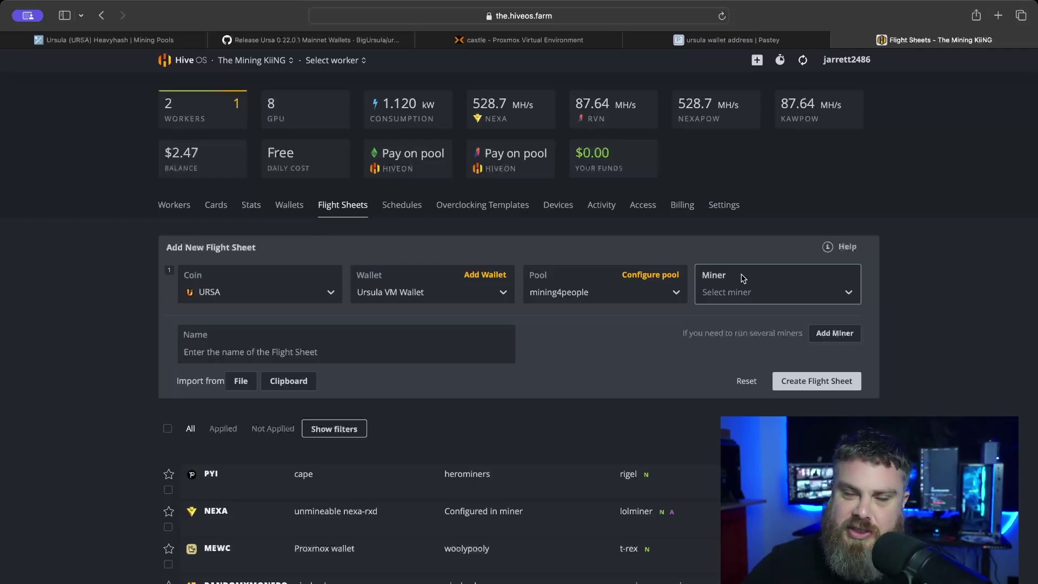
- Pick WildRig Multi from the miner list, glancing at its GitHub page first
click(743, 278)
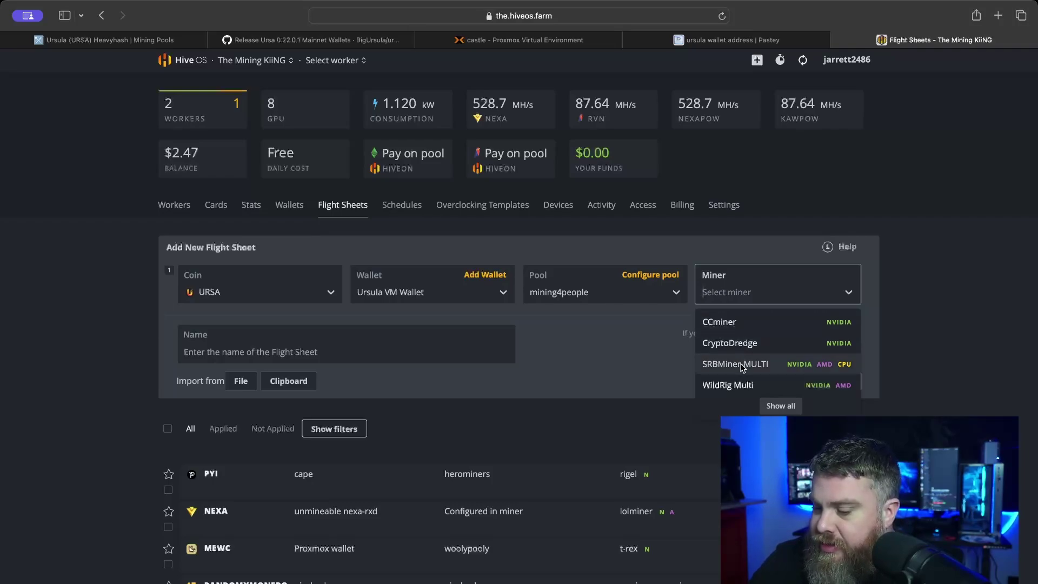
click(665, 359)
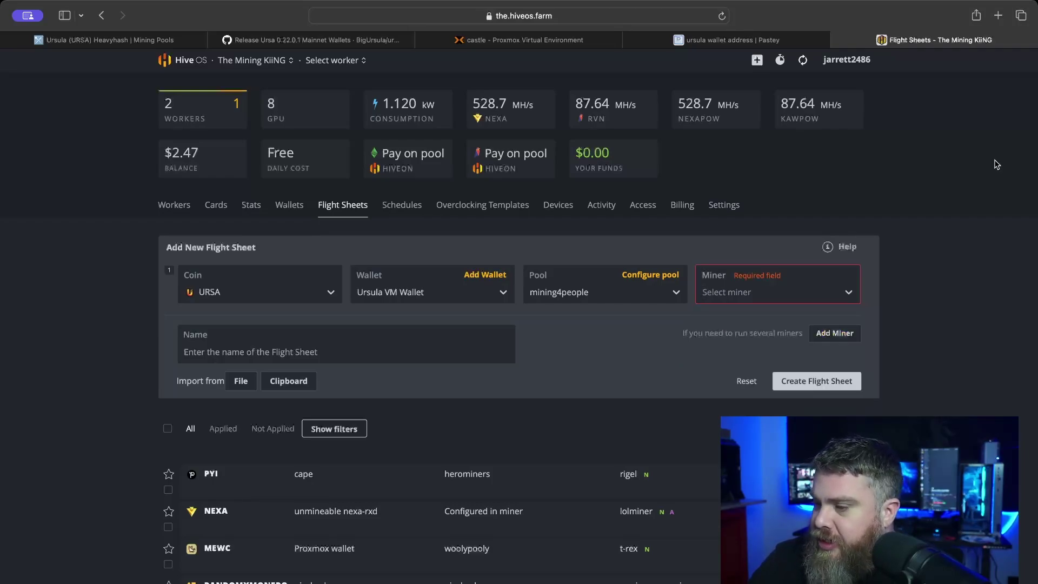
click(1000, 15)
click(754, 42)
click(736, 290)
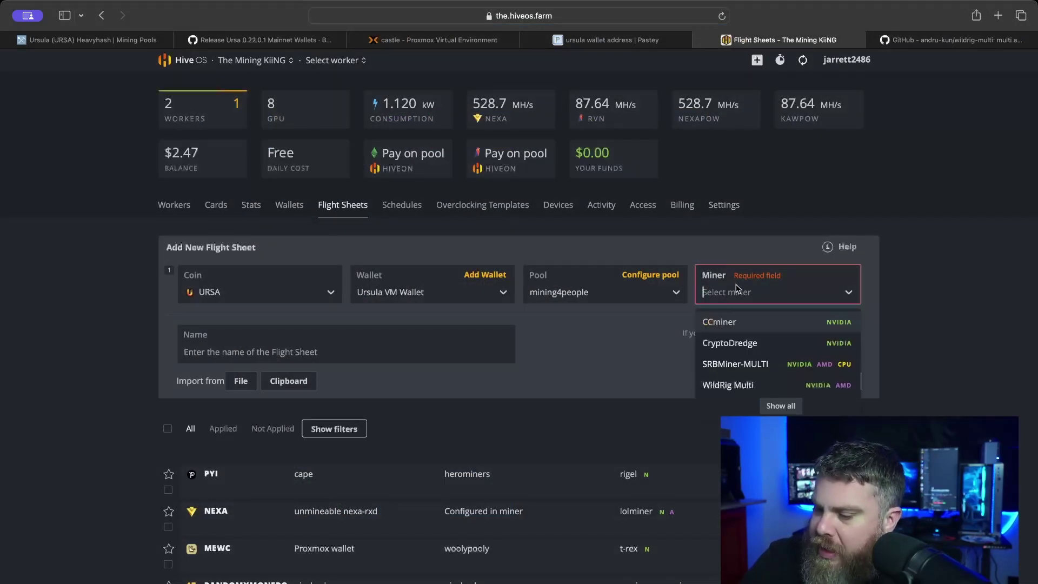
click(732, 385)
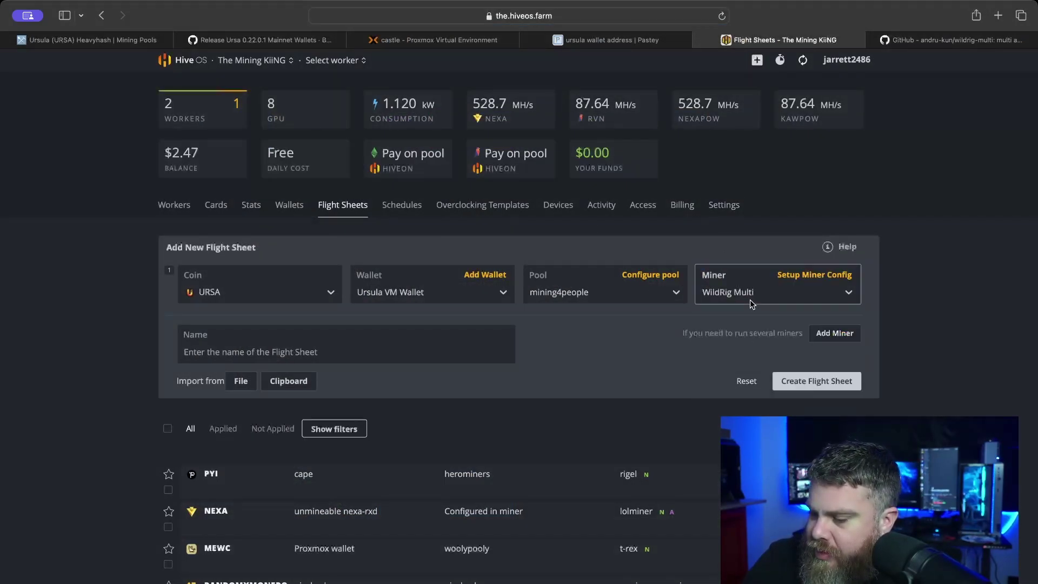
- Paste --gpu-core-clock 1470 --gpu-core-offset 250 --gpu-memory-clock 810 into WildRig Multi's extra config arguments
click(795, 275)
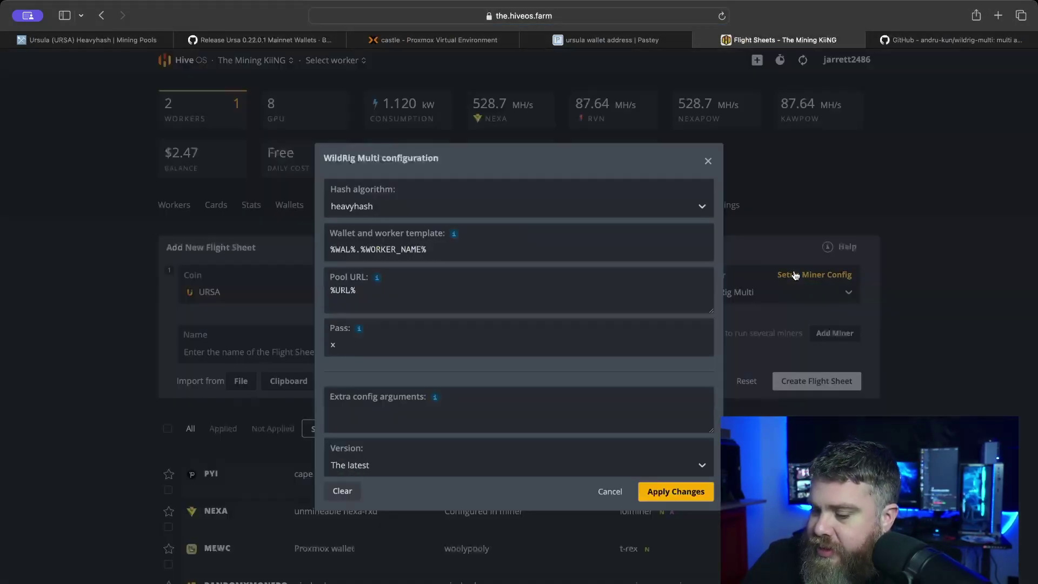
click(585, 292)
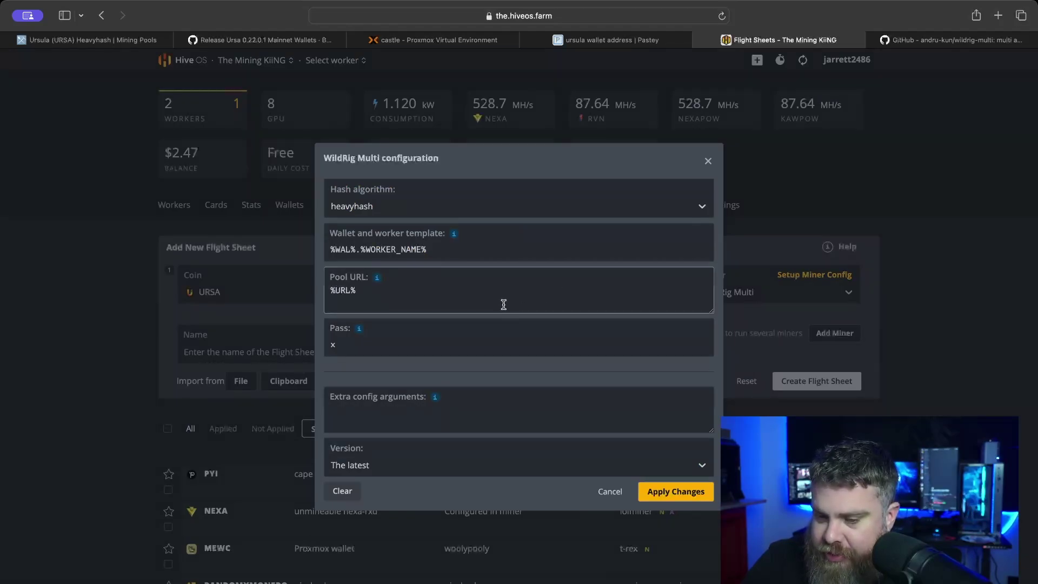
click(404, 421)
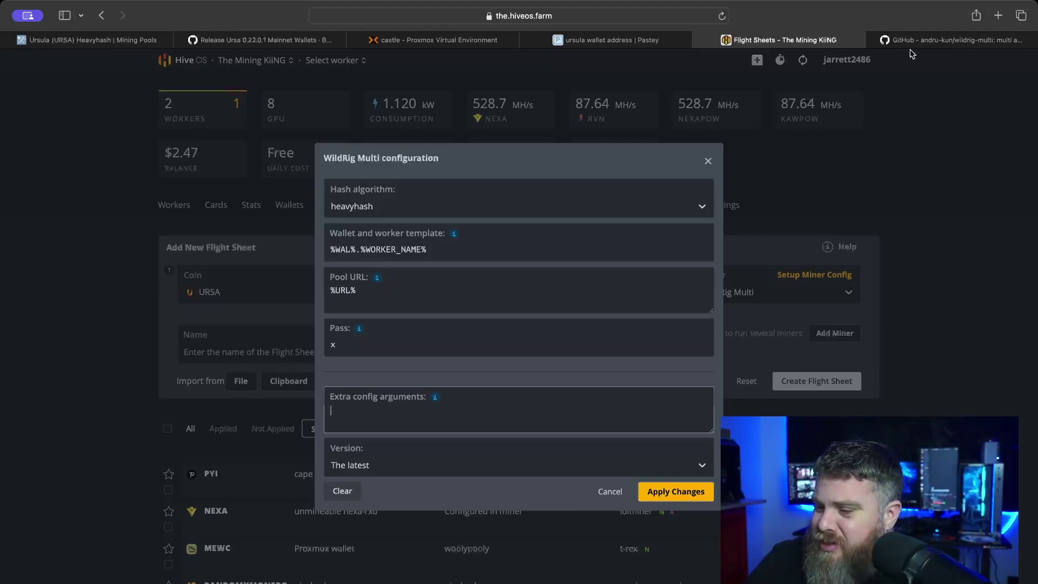
mouse_move(906, 43)
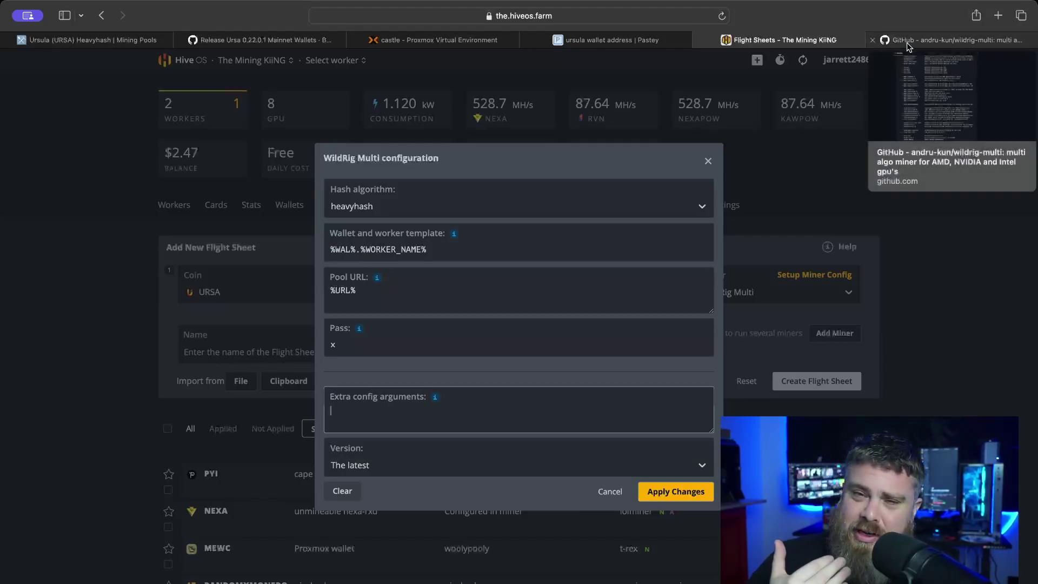
key(super+v)
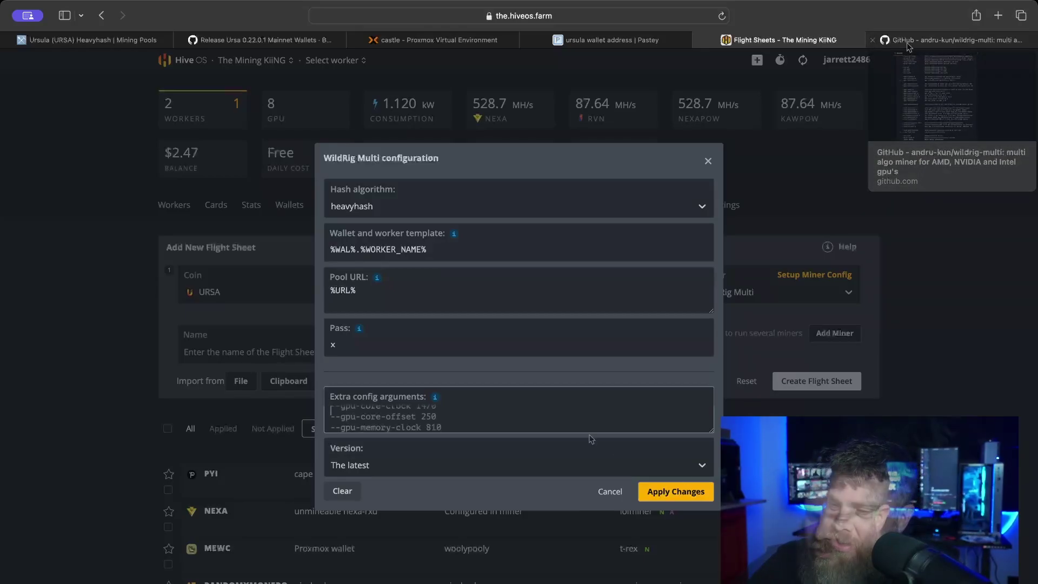
scroll(529, 430, up, 2)
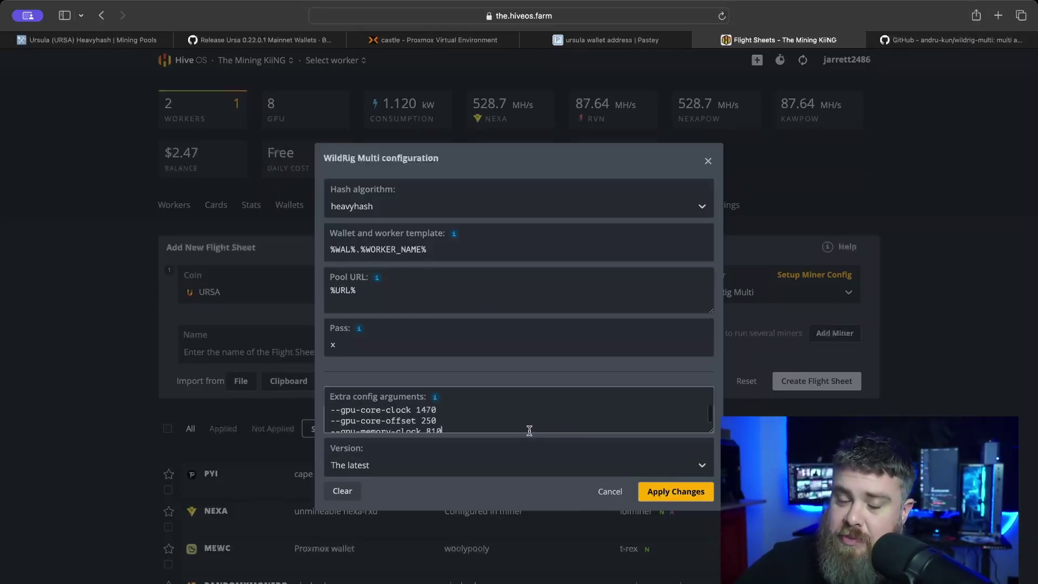
scroll(529, 430, down, 1)
scroll(529, 430, up, 1)
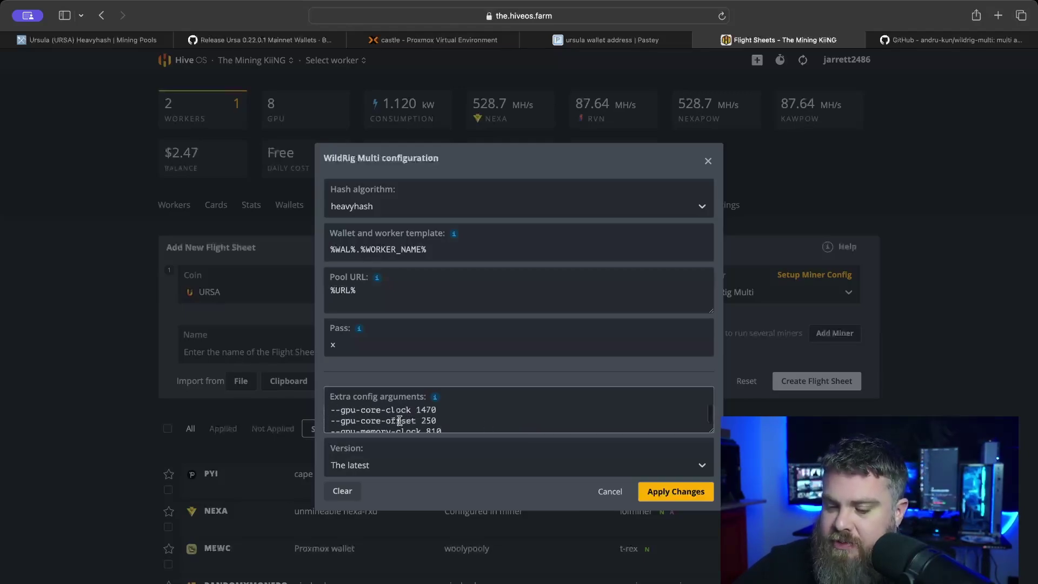
scroll(399, 420, down, 1)
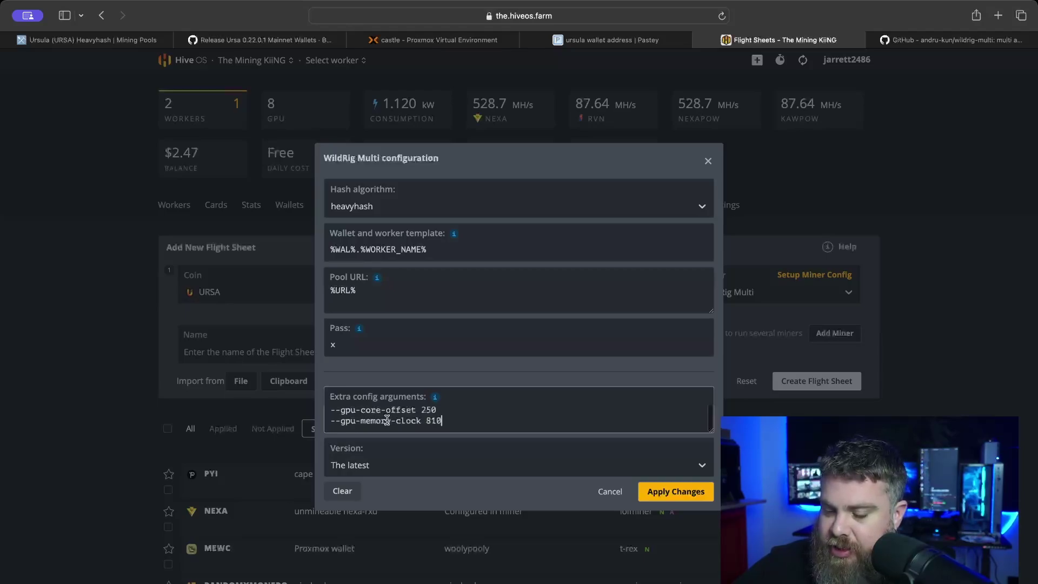
click(461, 422)
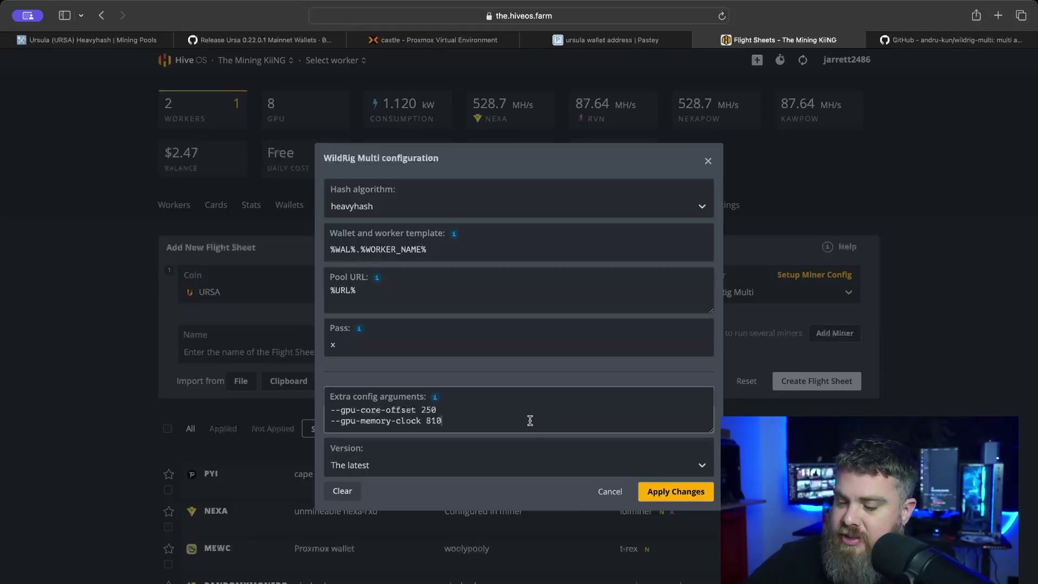
- Save the WildRig Multi config and the URSA flight sheet, then view worker Obi-Wan
click(680, 498)
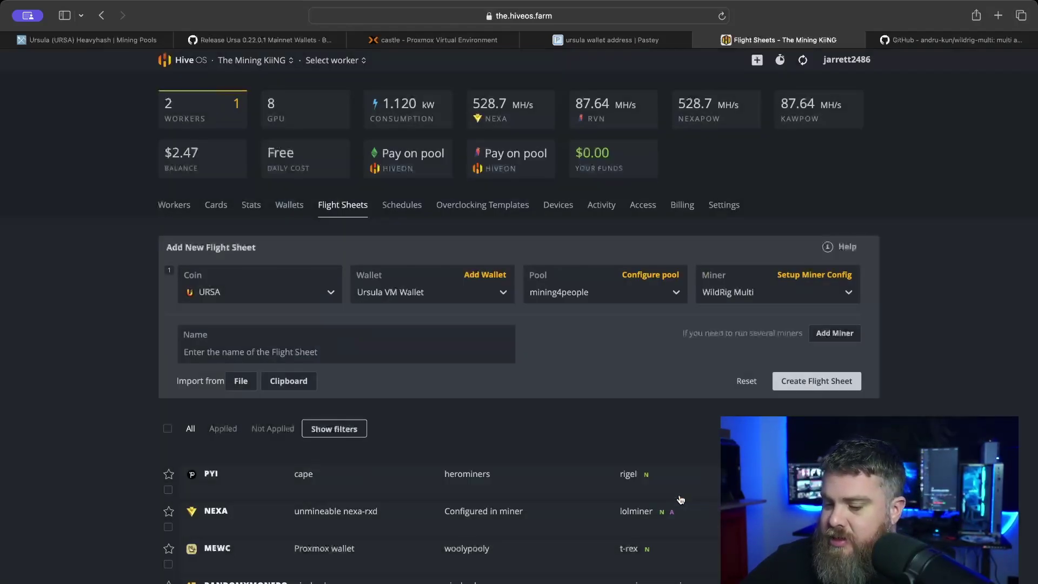
click(836, 386)
scroll(173, 164, down, 6)
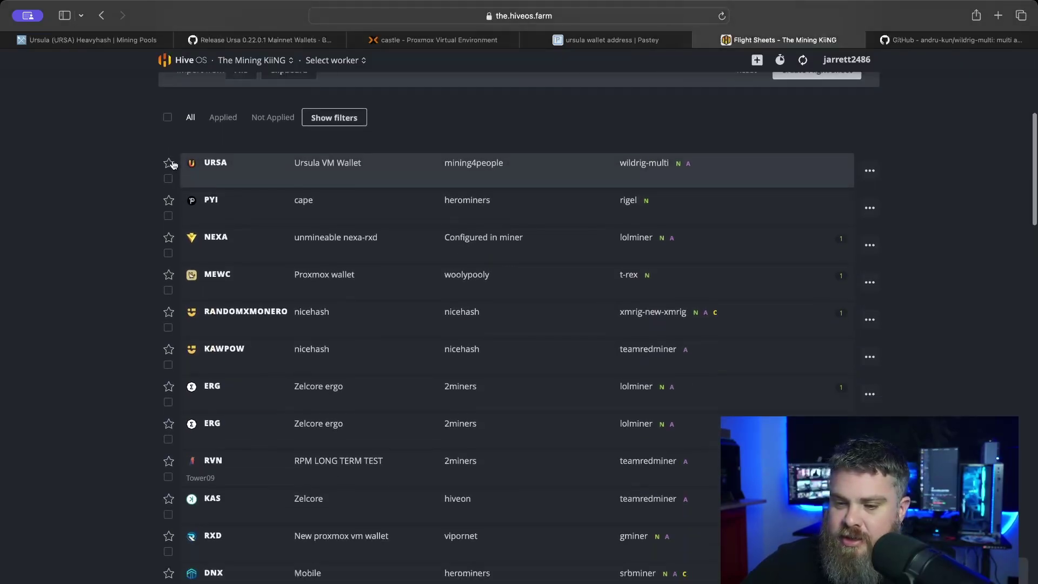
scroll(165, 106, up, 5)
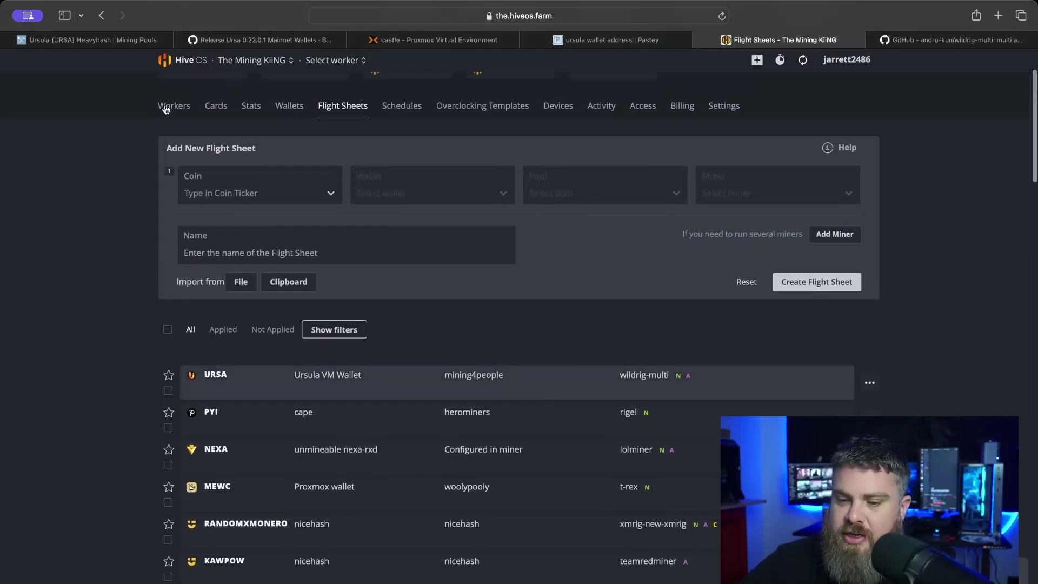
click(165, 108)
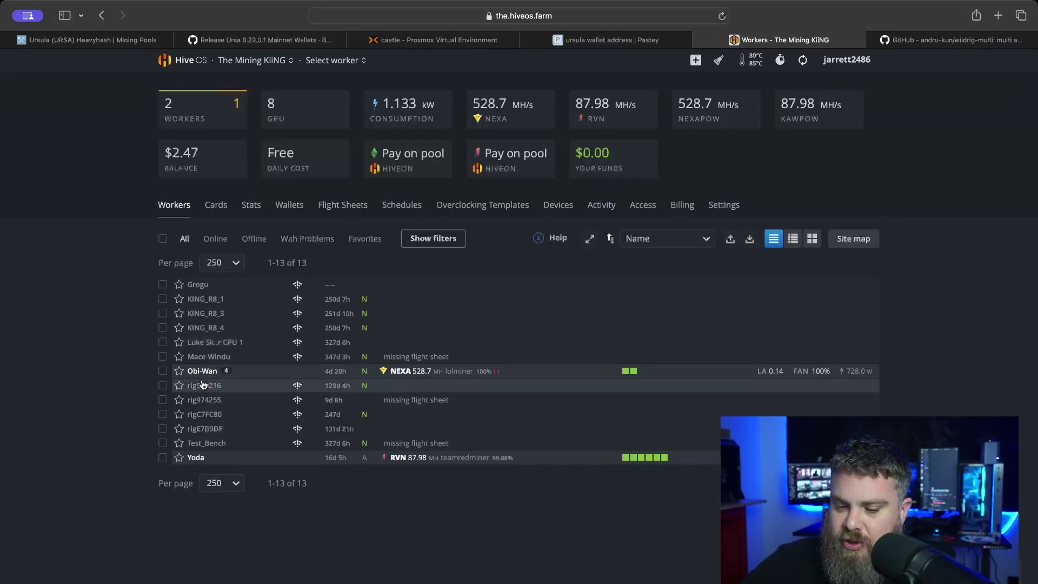
click(201, 370)
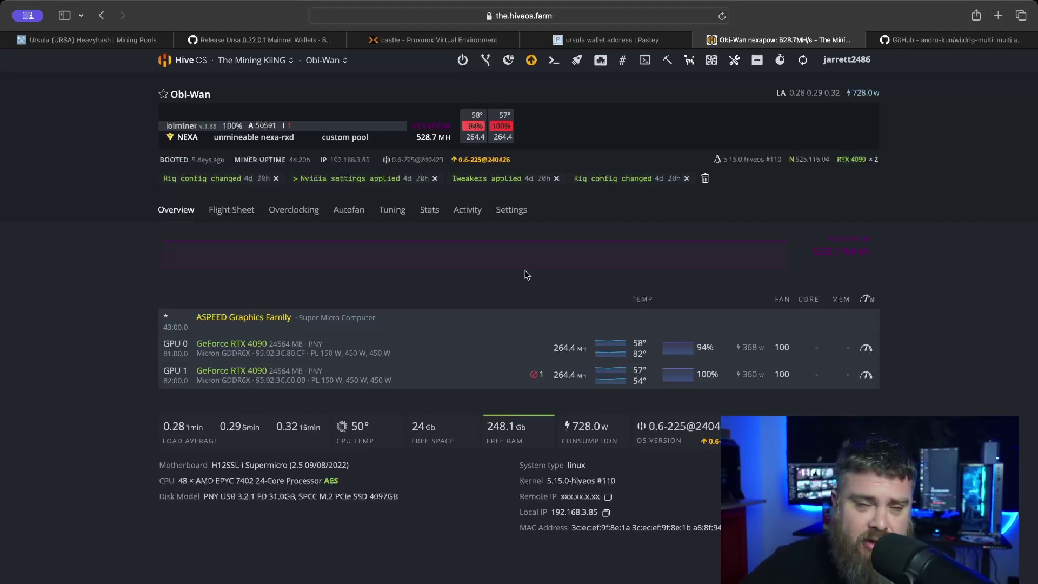
- Start a Hive Shell on Obi-Wan running motd watch, then return to HiveOS
click(645, 60)
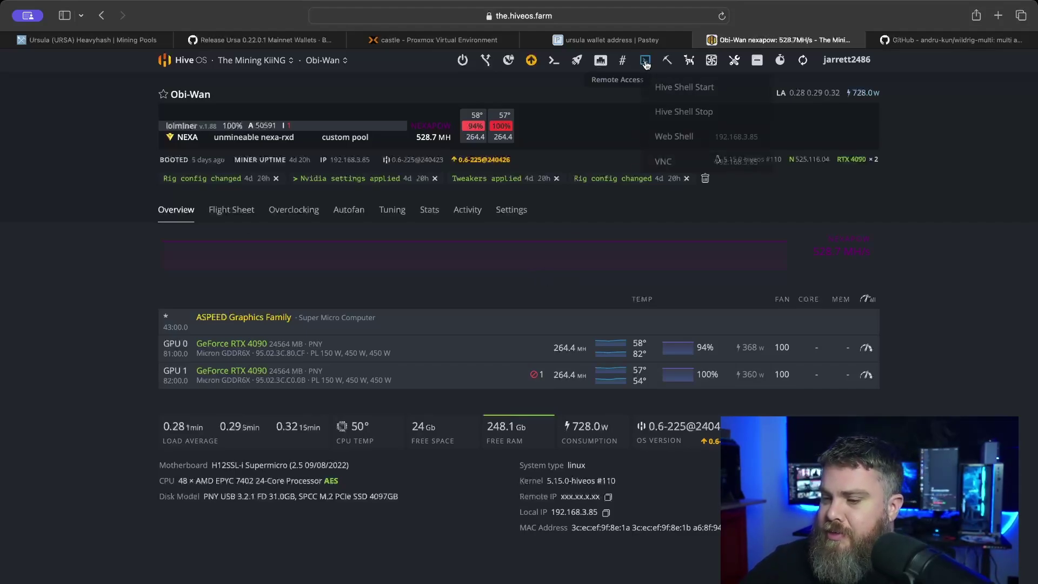
click(663, 88)
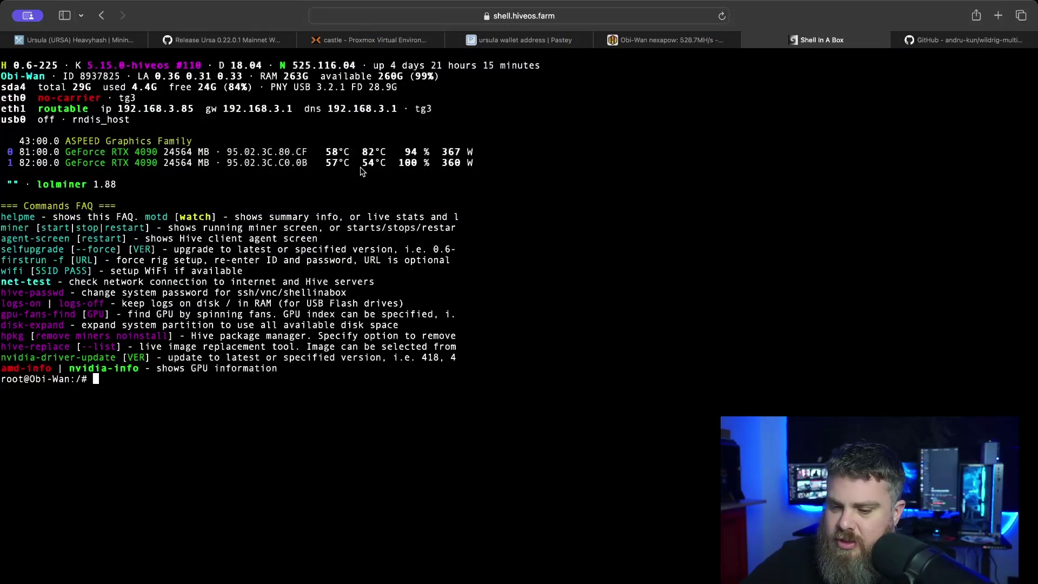
text(motd wa)
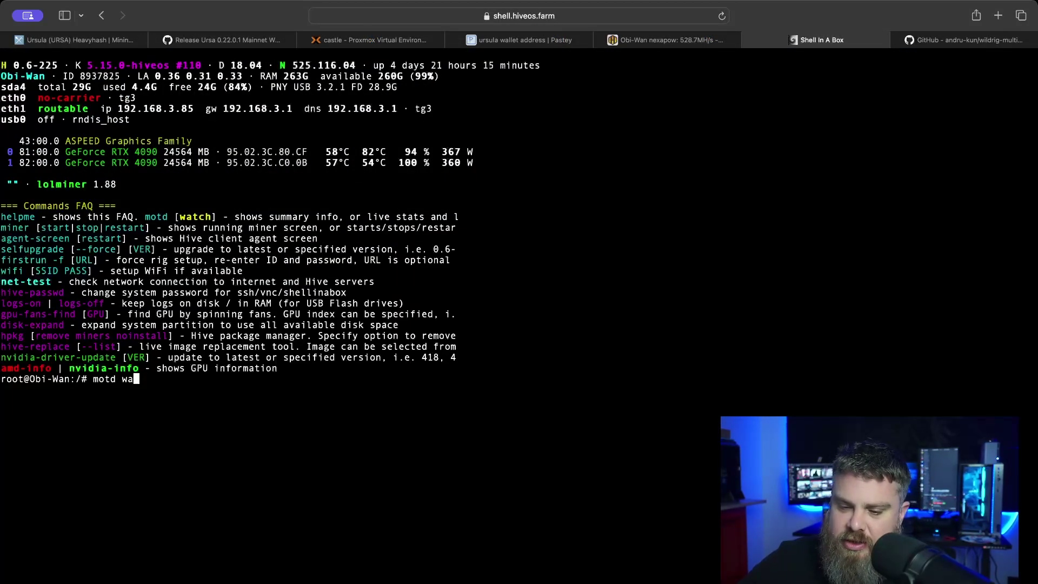
text(tch)
key(Return)
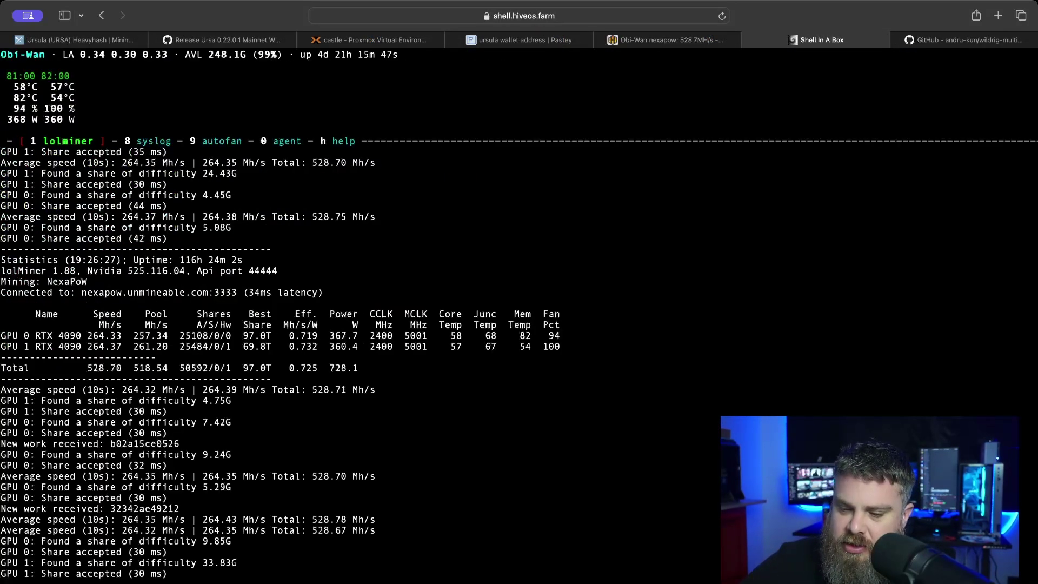
click(642, 40)
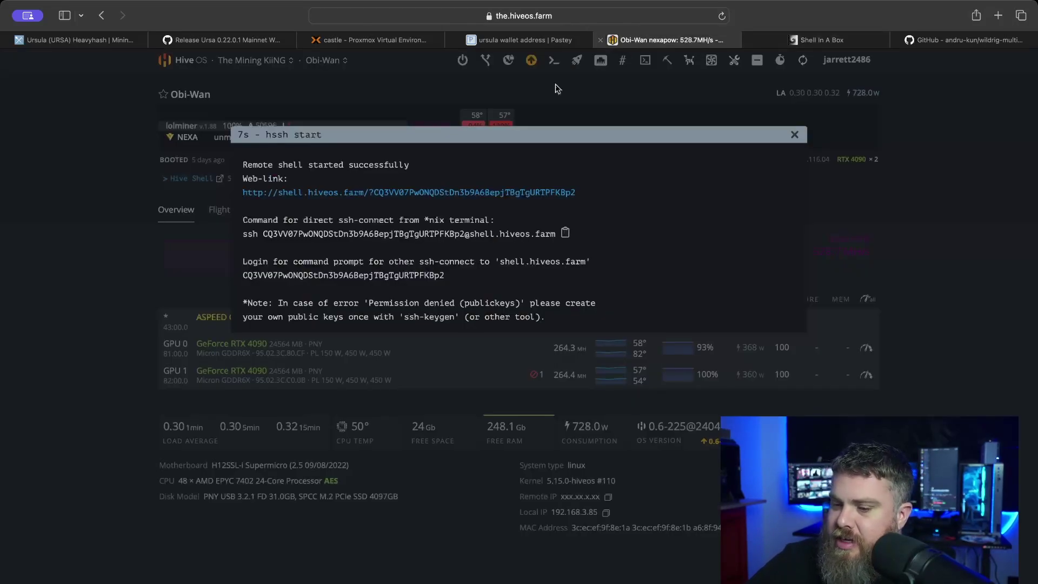
- Dismiss the shell notice, apply the URSA flight sheet to Obi-Wan, and view the shell
click(795, 135)
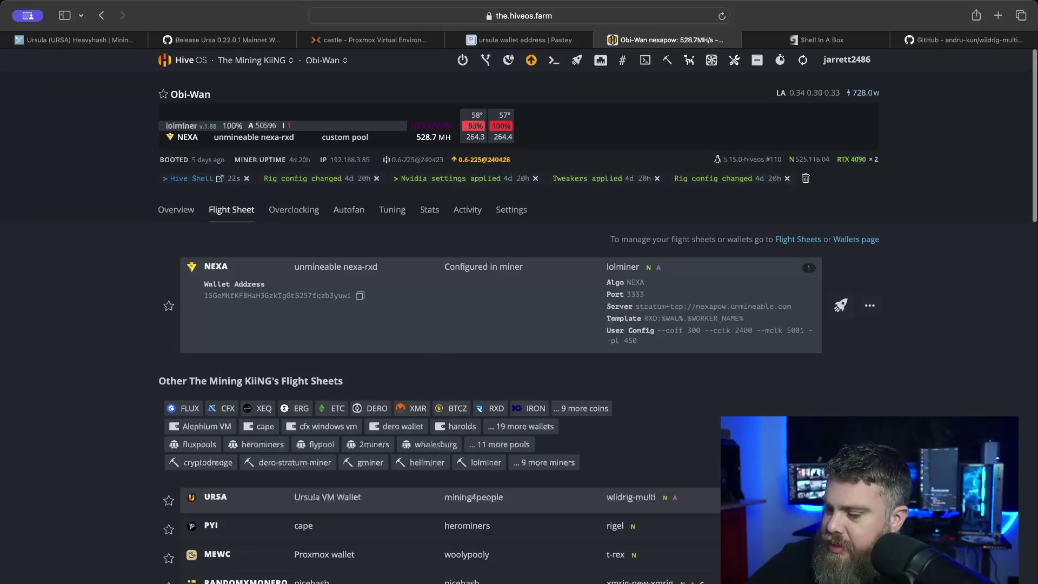
click(841, 499)
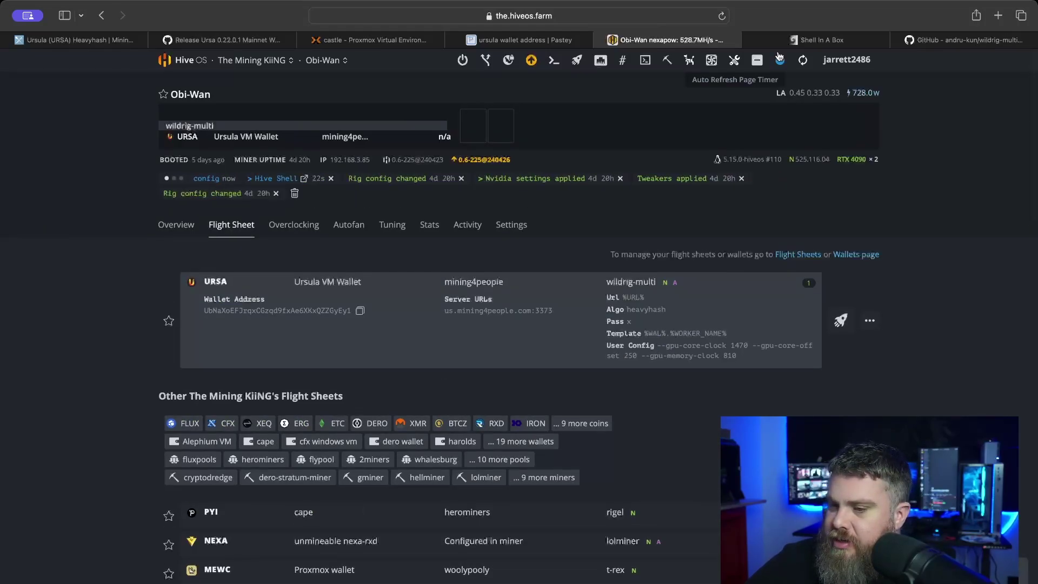
click(799, 41)
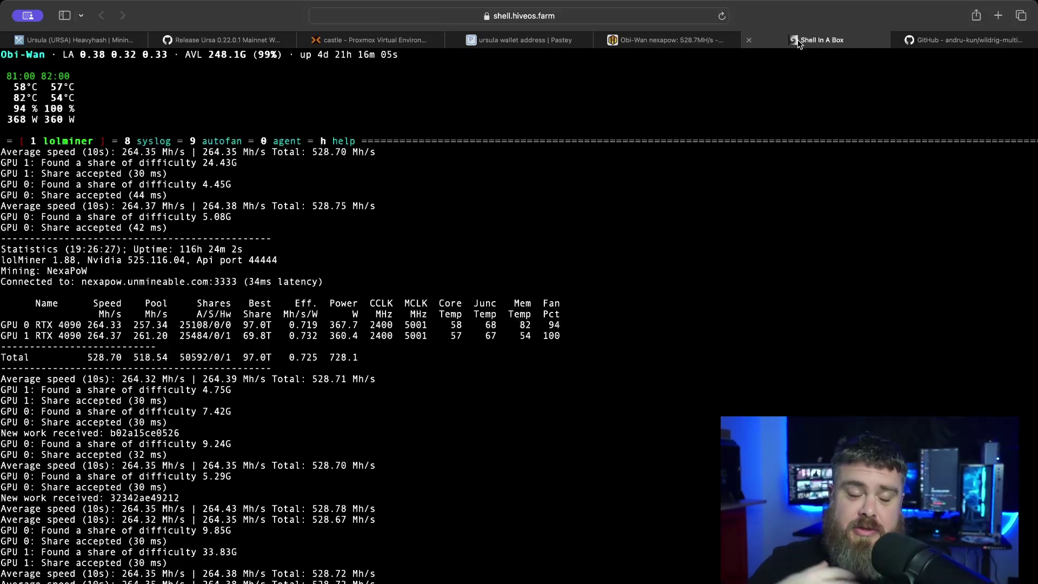
- Stop the running motd watch stats with Ctrl+C
key(ctrl+c)
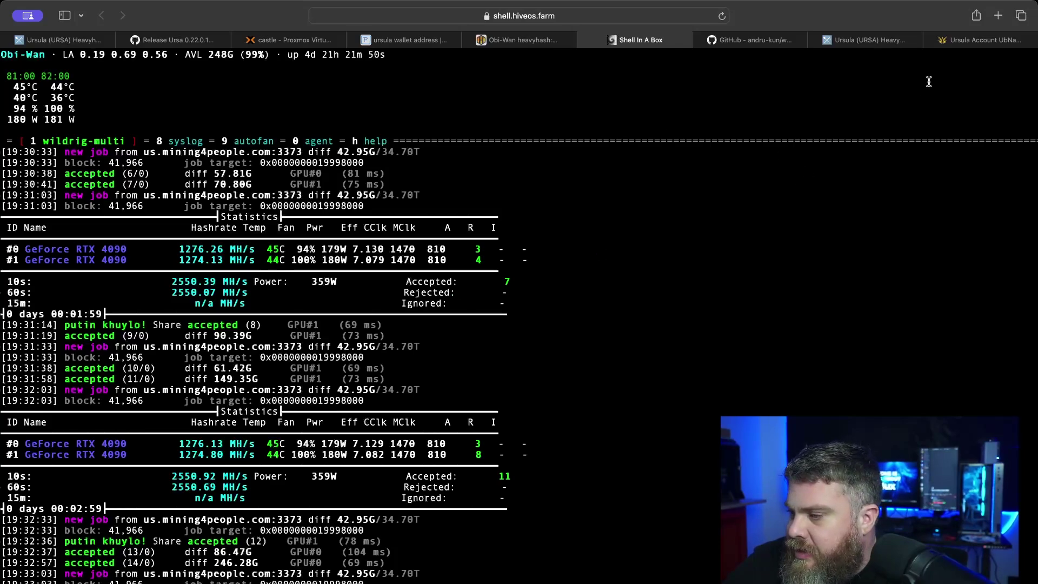
- Refresh Obi-Wan's stats, confirm URSA on heavyhash at about 2.55 GH/s, then view mining4people
click(953, 43)
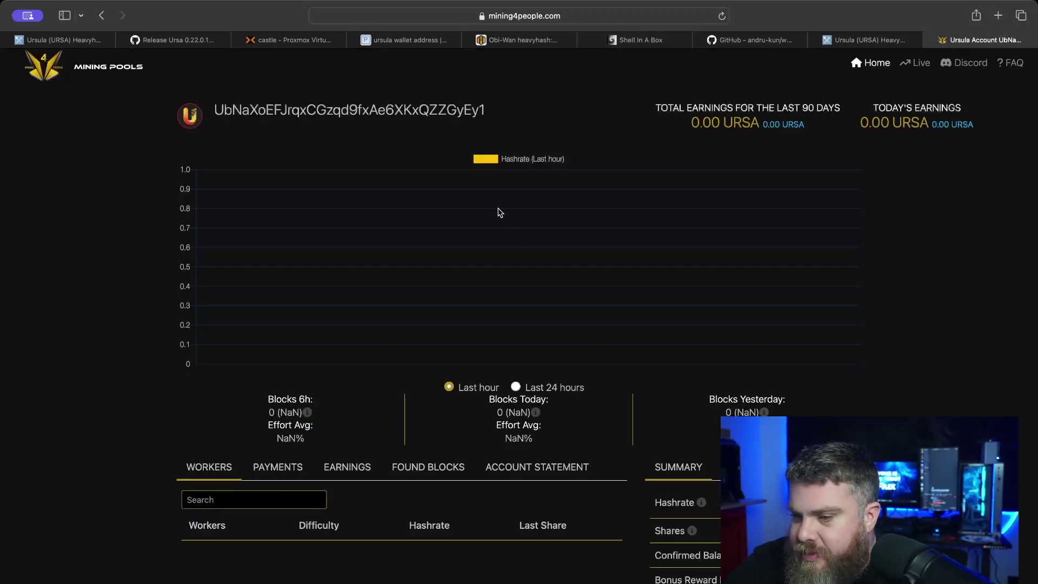
click(508, 43)
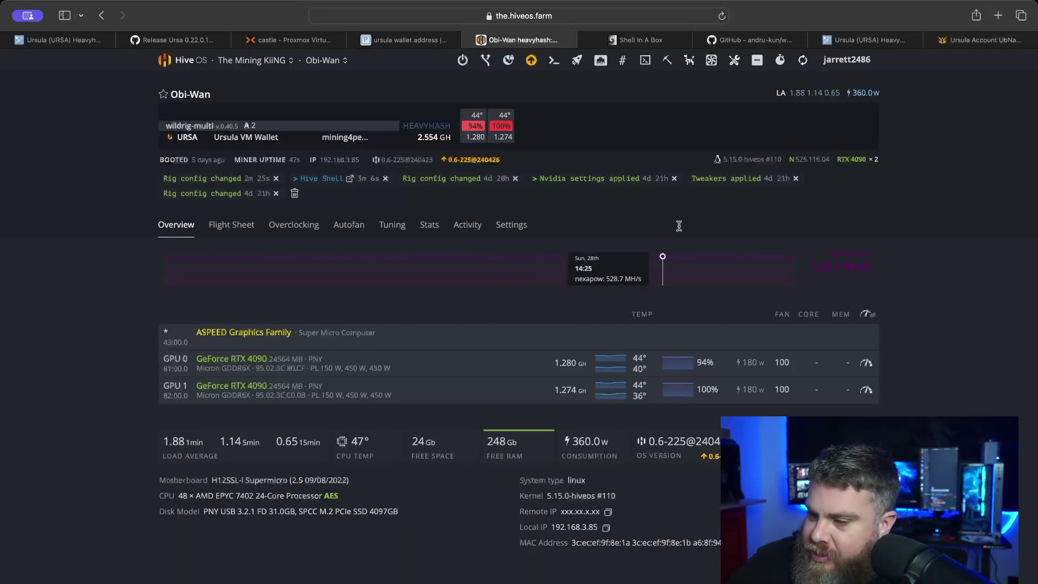
drag(679, 225, 770, 141)
click(803, 71)
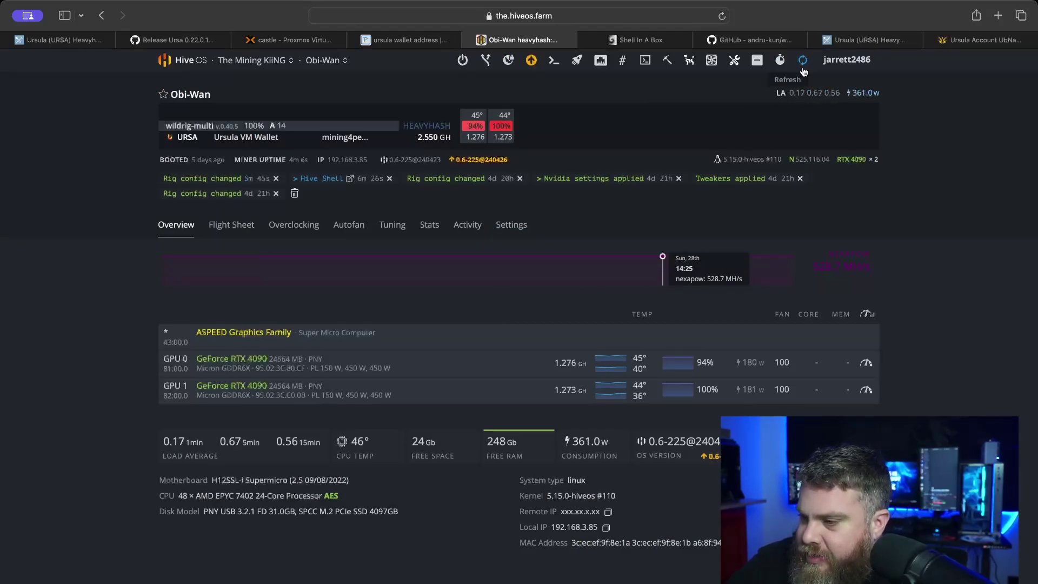
click(252, 230)
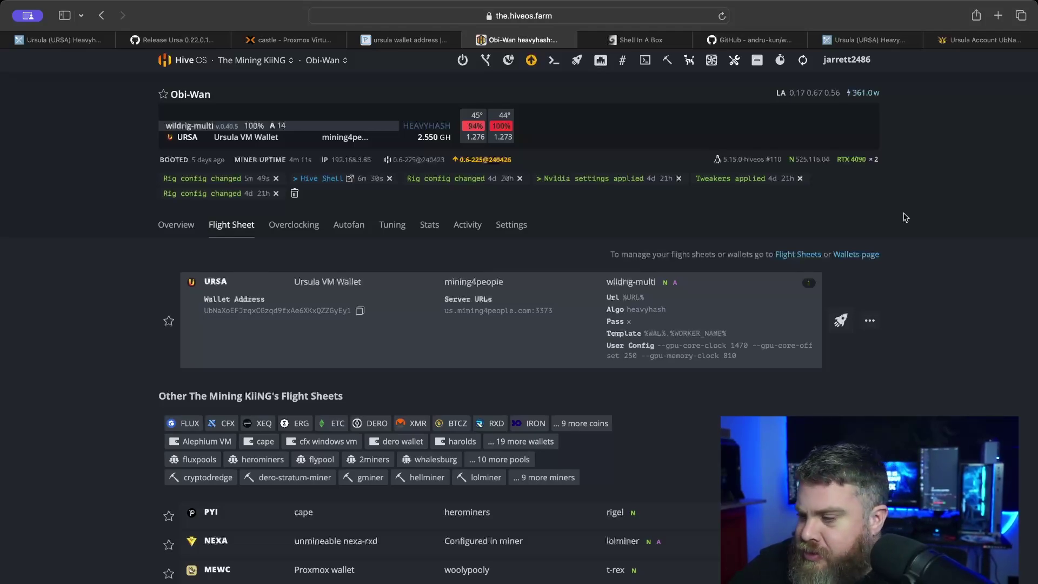
click(952, 42)
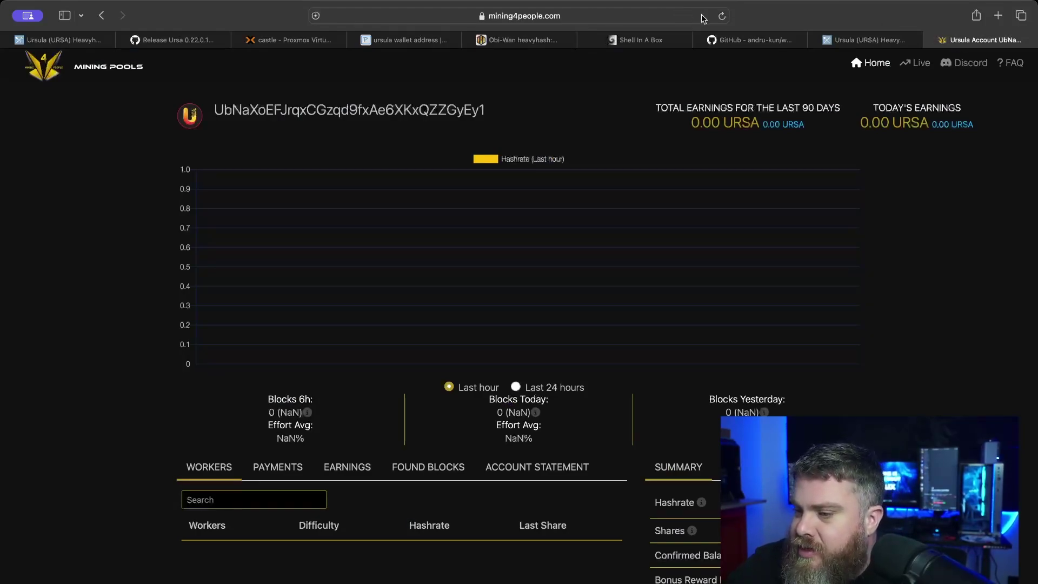
- Reload the mining4people URSA dashboard, then view WildRig Multi's 2550 MH/s shell output
click(722, 17)
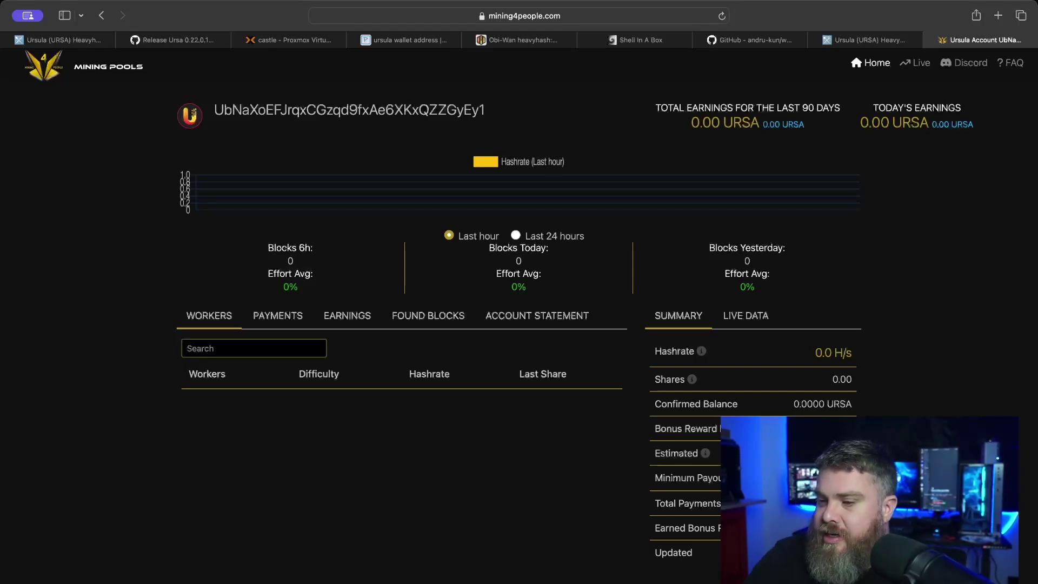
click(663, 41)
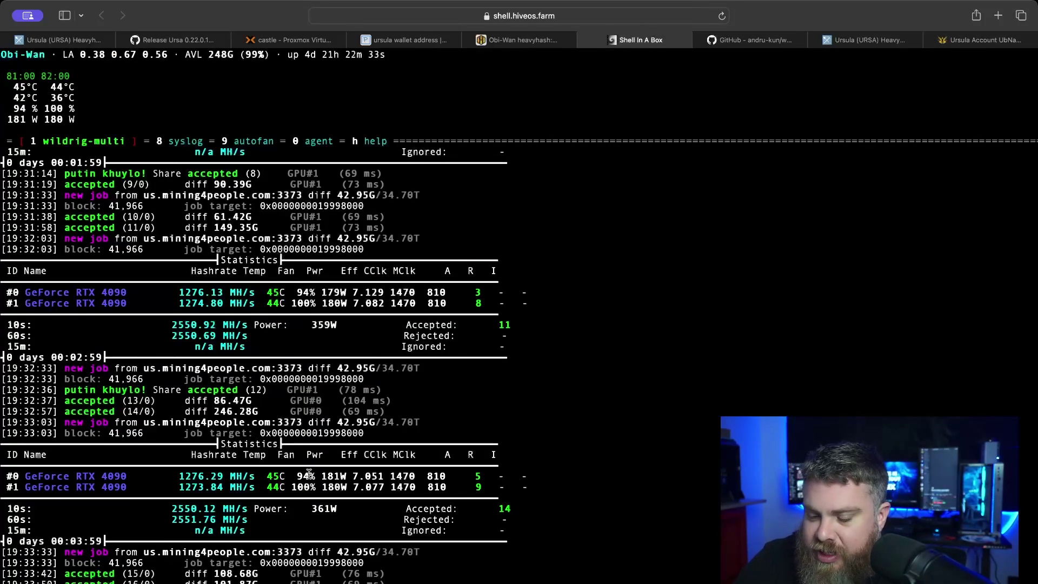